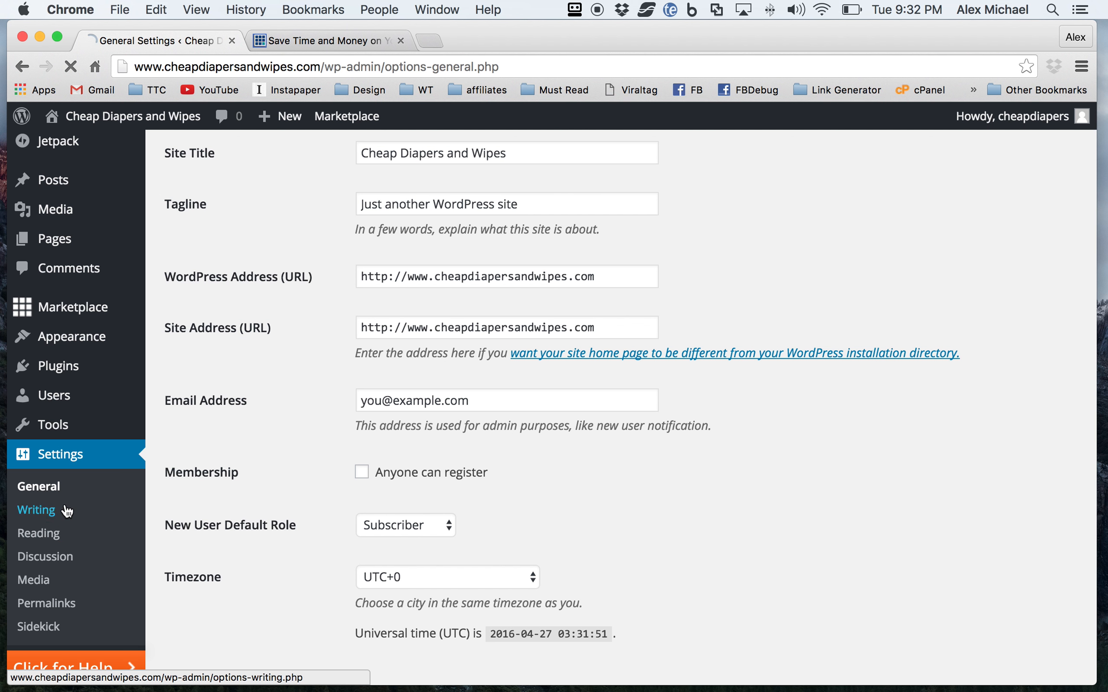
Replace the site tagline in the general settings with "simplifying your life while spending less"
{"action": "left_click", "coordinate": [71, 510]}
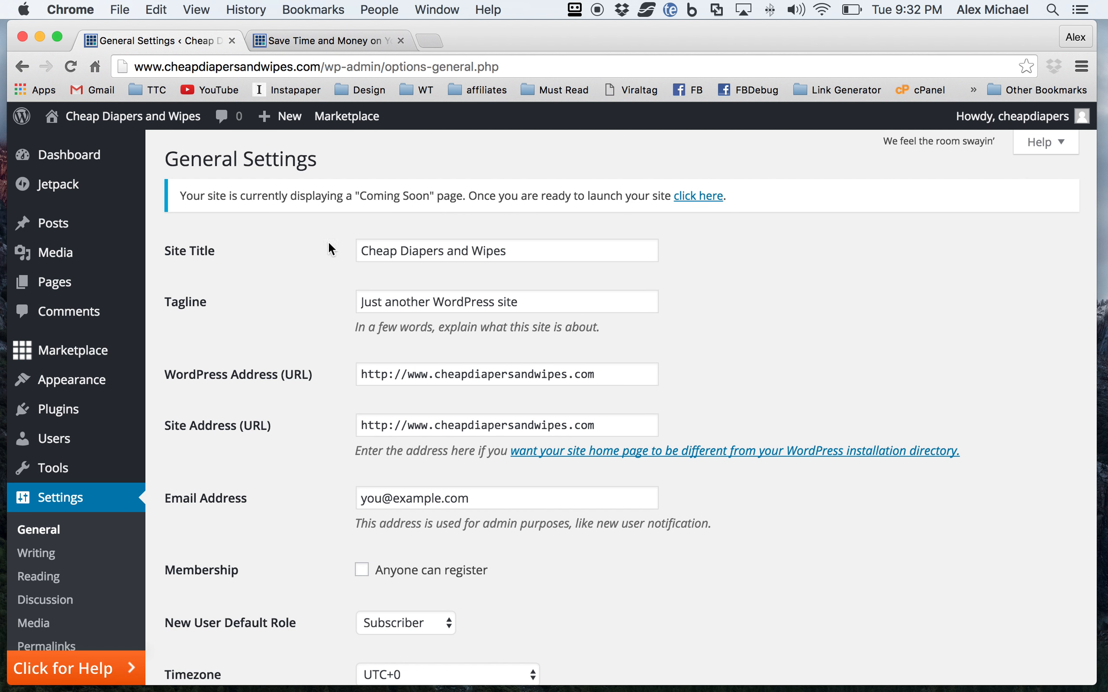
{"action": "left_click", "coordinate": [534, 250]}
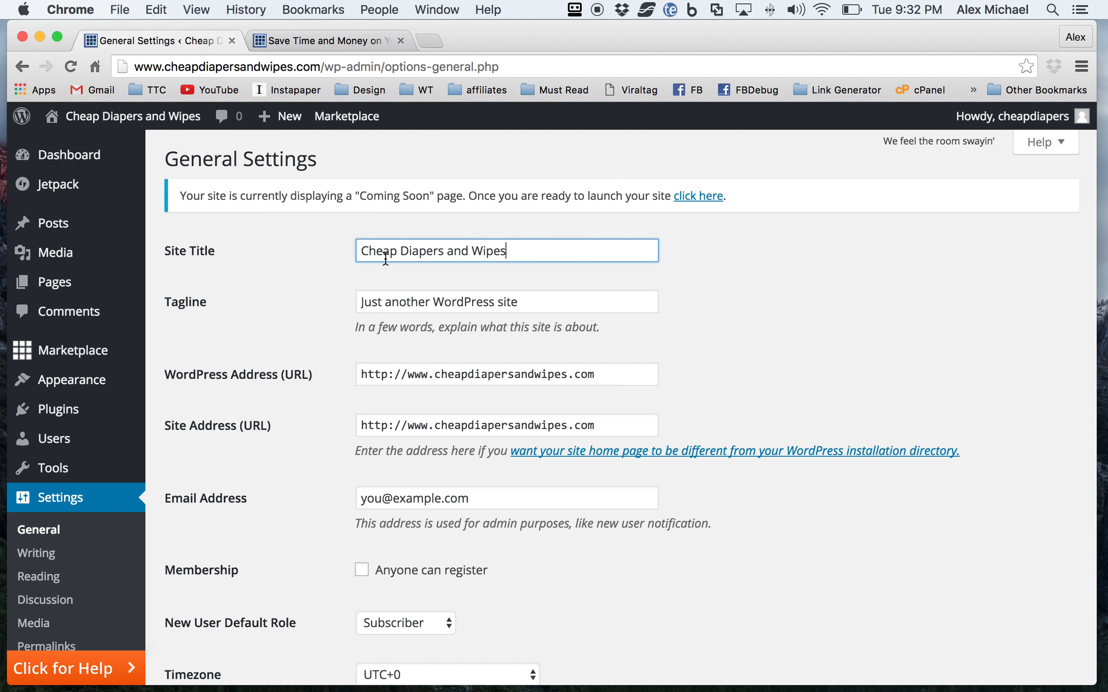
{"action": "left_click", "coordinate": [512, 307]}
{"action": "left_click_drag", "start_coordinate": [551, 304], "coordinate": [308, 294]}
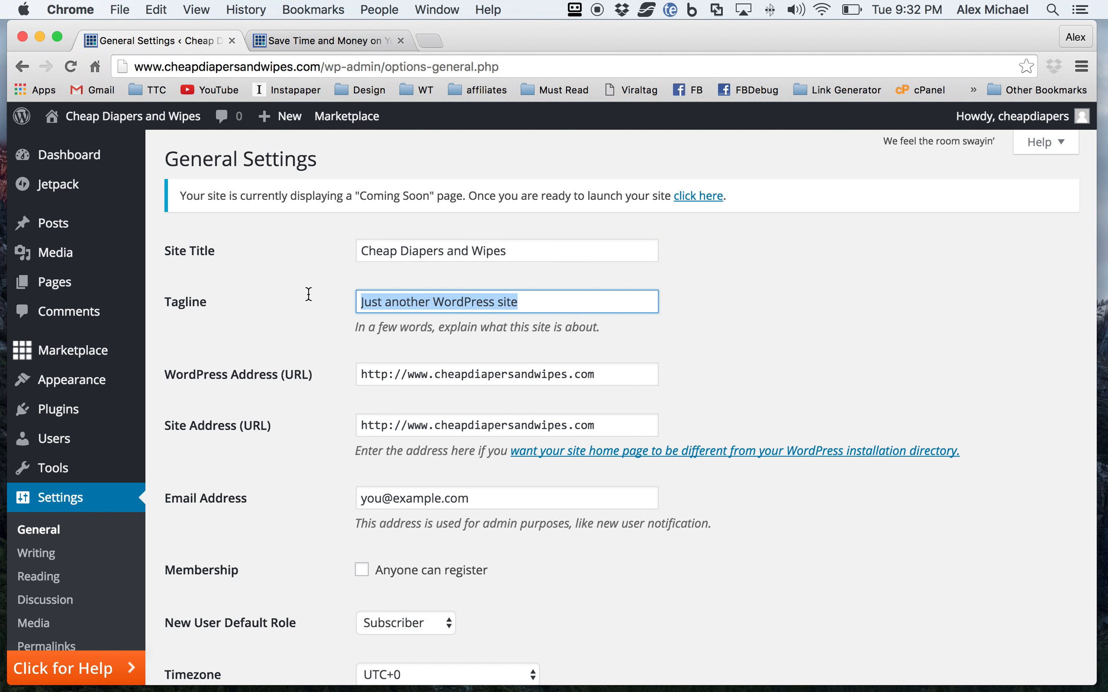
{"action": "type", "text": "simplifying your life while spending less"}
{"action": "left_click", "coordinate": [675, 301]}
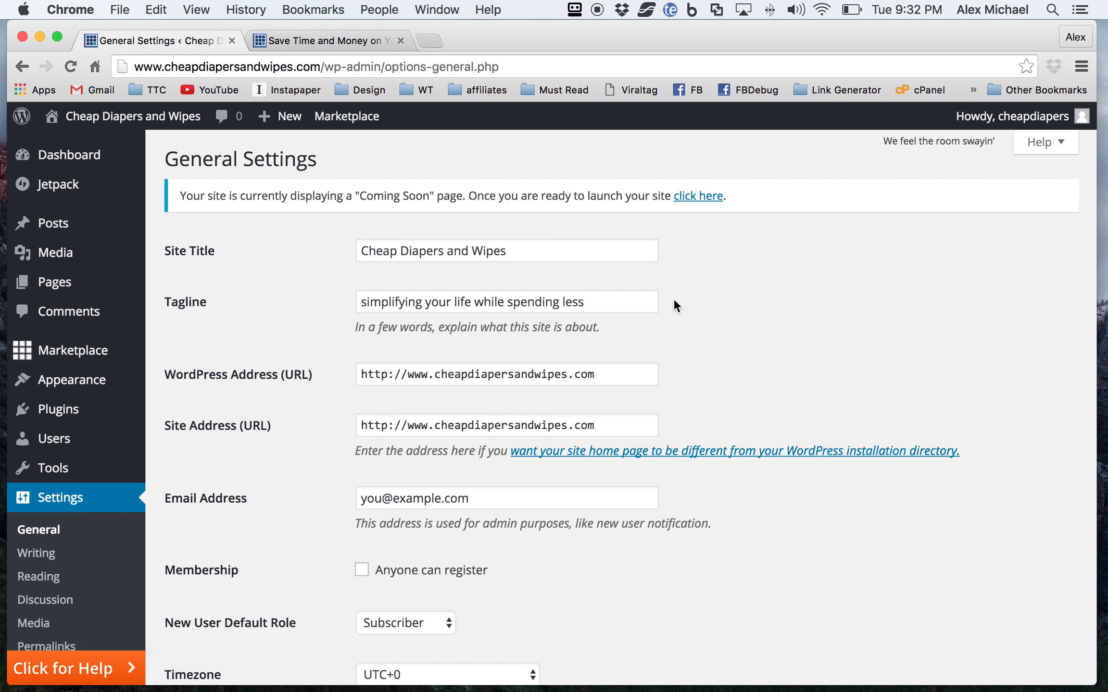
Replace the placeholder admin e-mail address with the site's own contact e-mail
{"action": "left_click", "coordinate": [616, 376]}
{"action": "left_click", "coordinate": [609, 432]}
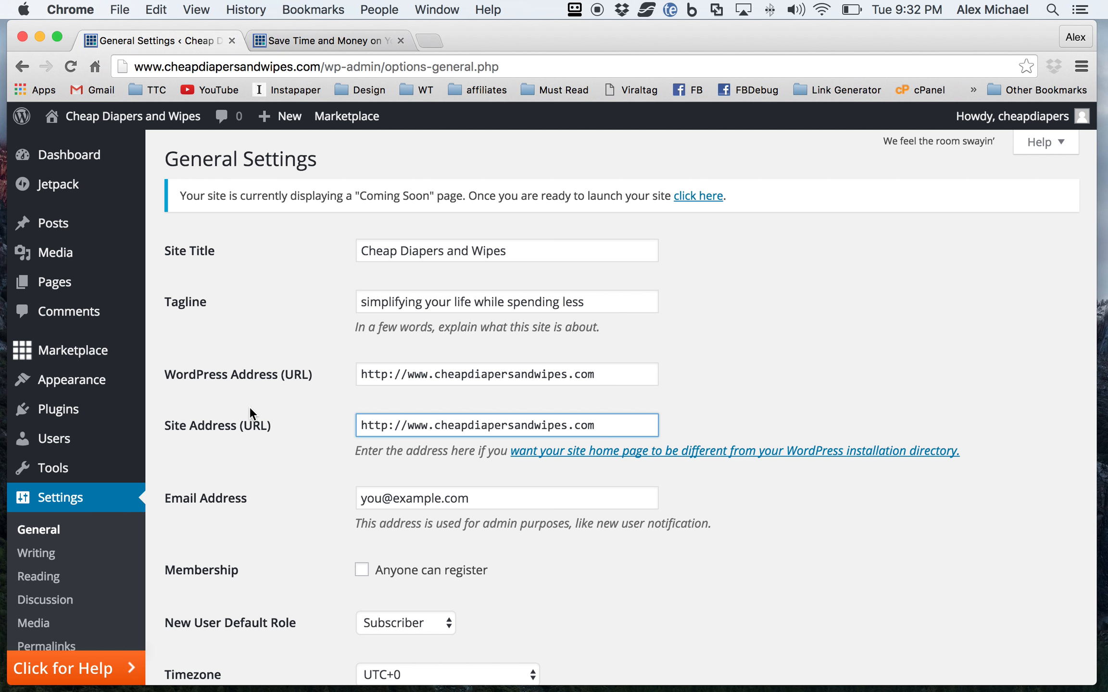
{"action": "scroll", "coordinate": [247, 435], "scroll_direction": "down", "scroll_amount": 3}
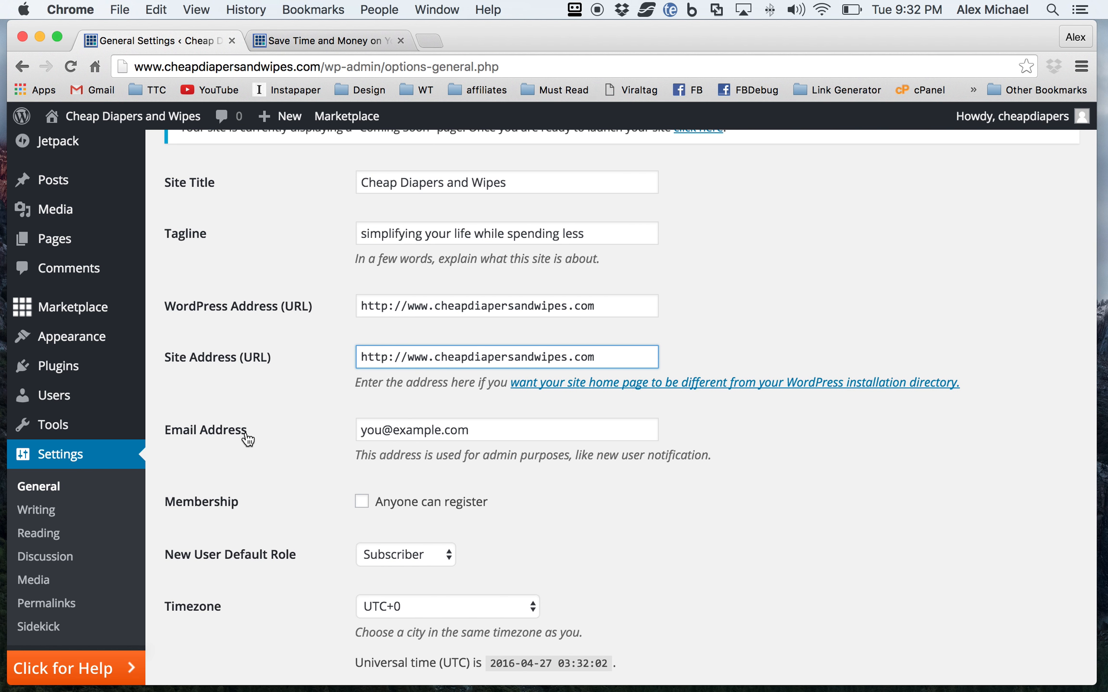
{"action": "left_click", "coordinate": [494, 428]}
{"action": "left_click_drag", "start_coordinate": [495, 428], "coordinate": [285, 423]}
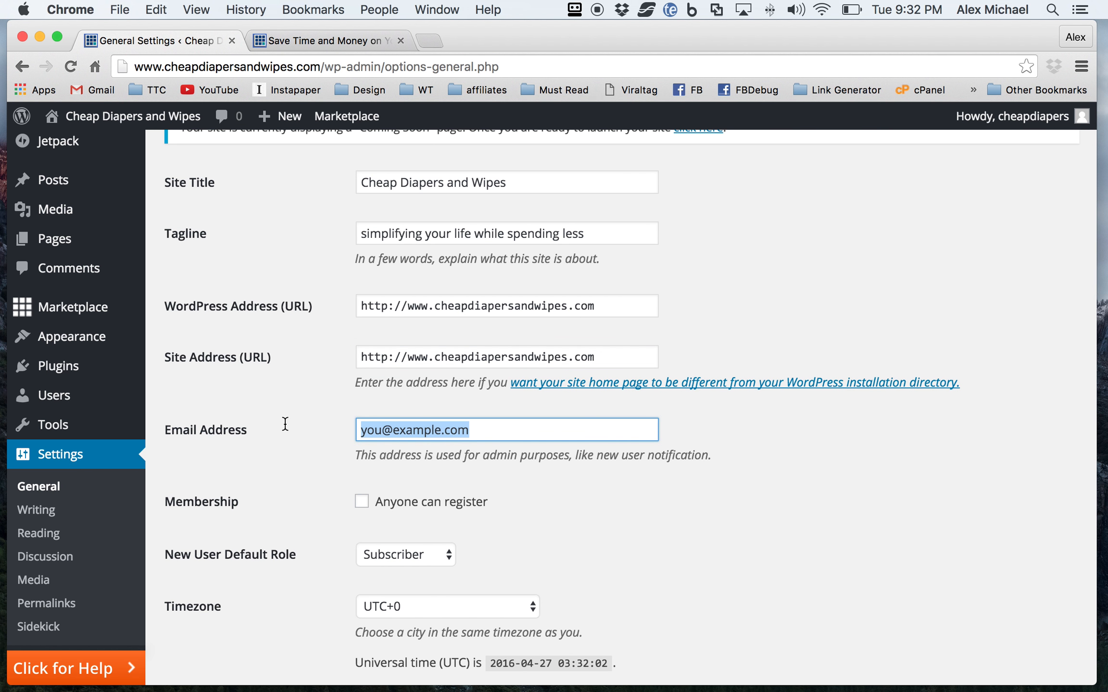
{"action": "key", "text": "BackSpace"}
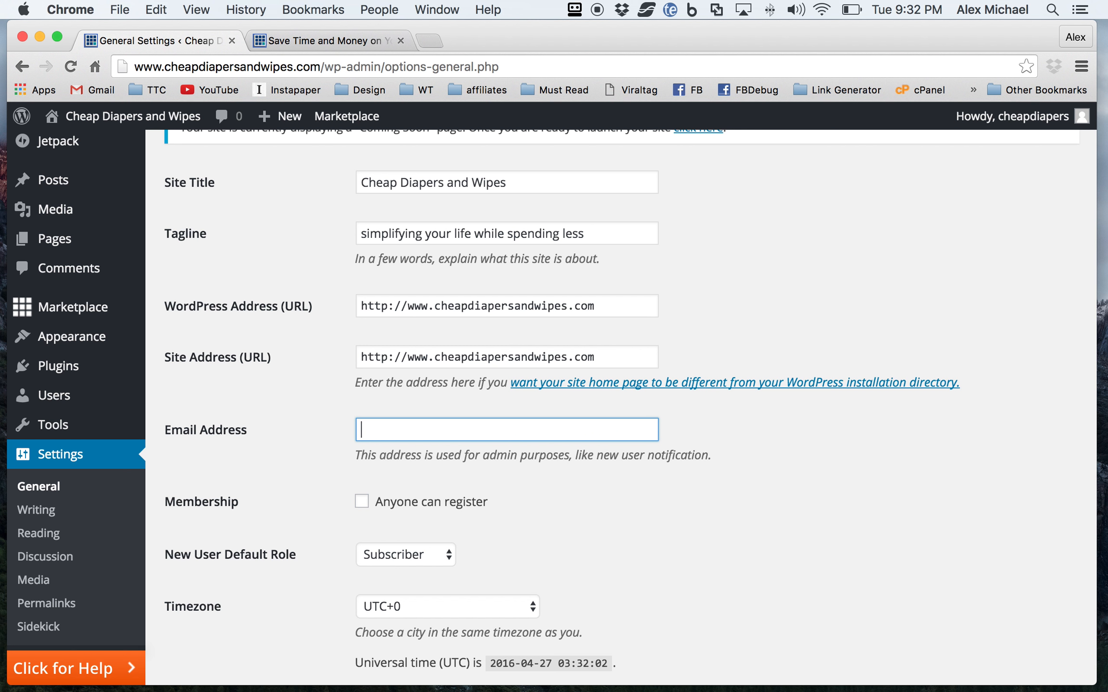
{"action": "type", "text": "email"}
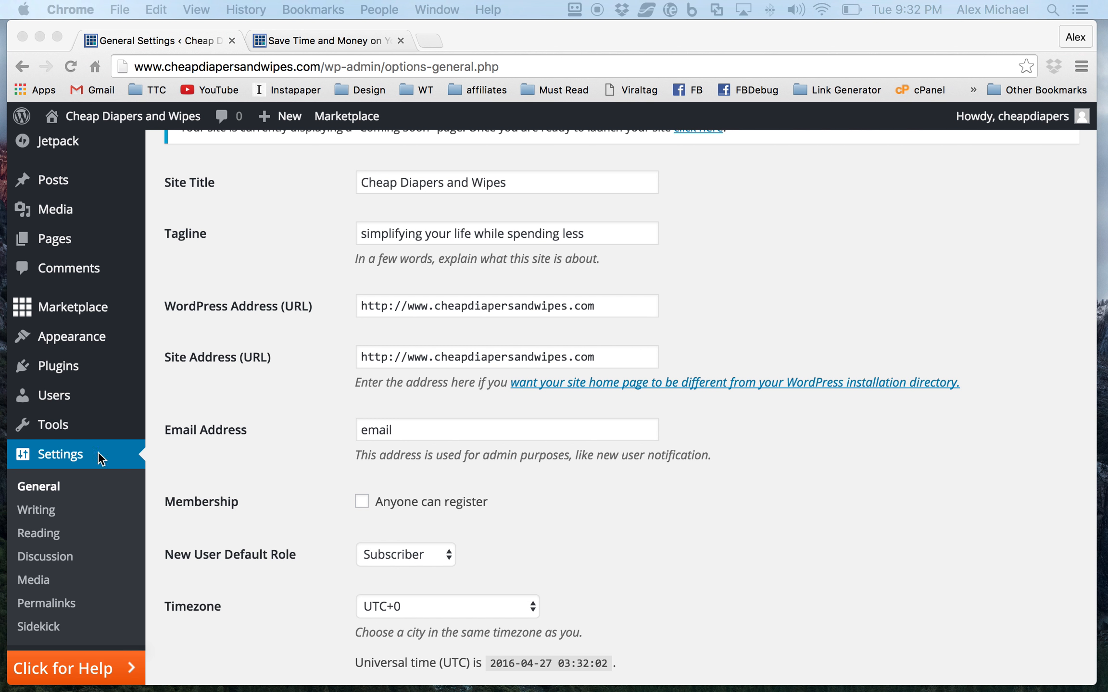
{"action": "left_click", "coordinate": [406, 431]}
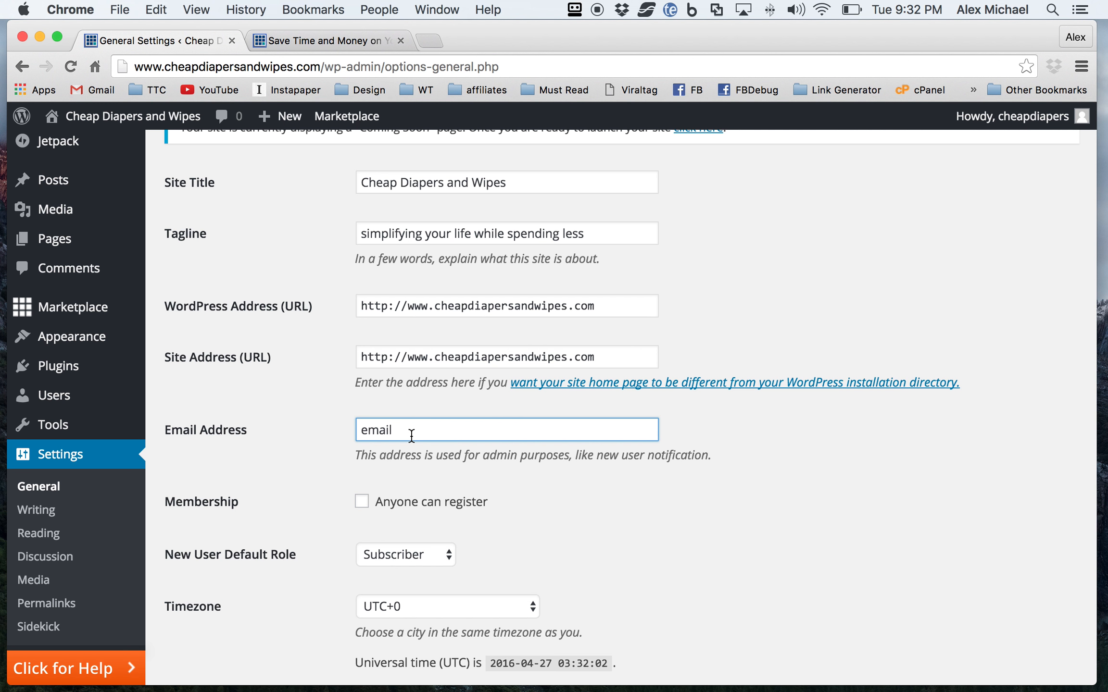
{"action": "double_click", "coordinate": [404, 430]}
{"action": "key", "text": "super+v"}
Set the site's timezone to UTC-6
{"action": "scroll", "coordinate": [435, 443], "scroll_direction": "down", "scroll_amount": 3}
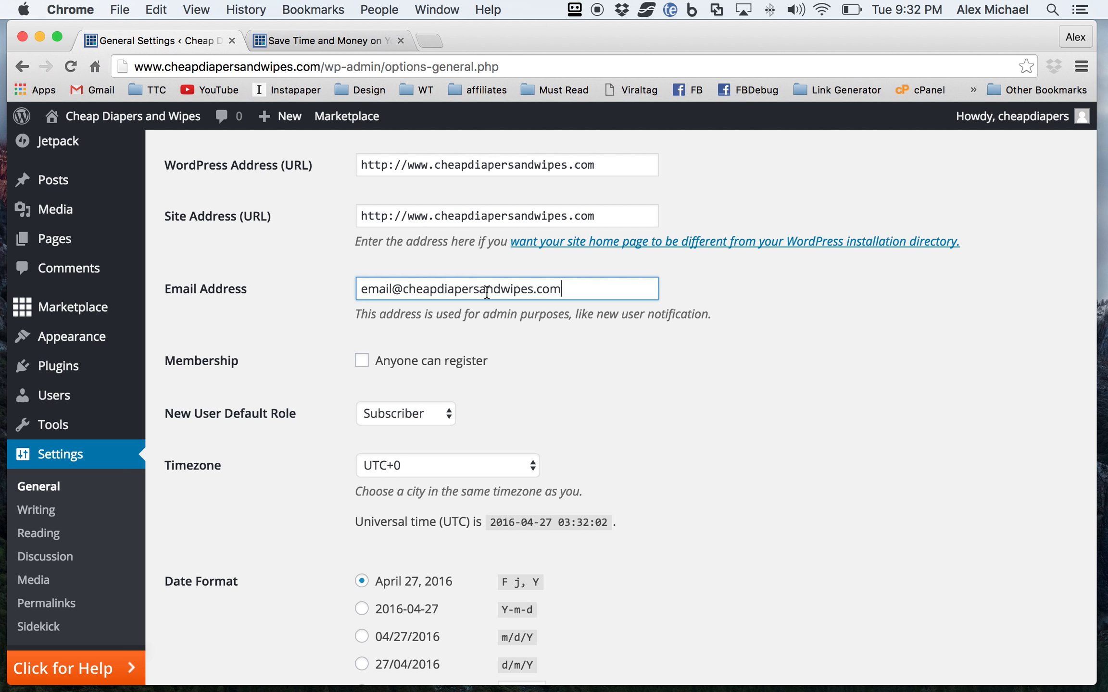
{"action": "scroll", "coordinate": [498, 344], "scroll_direction": "down", "scroll_amount": 5}
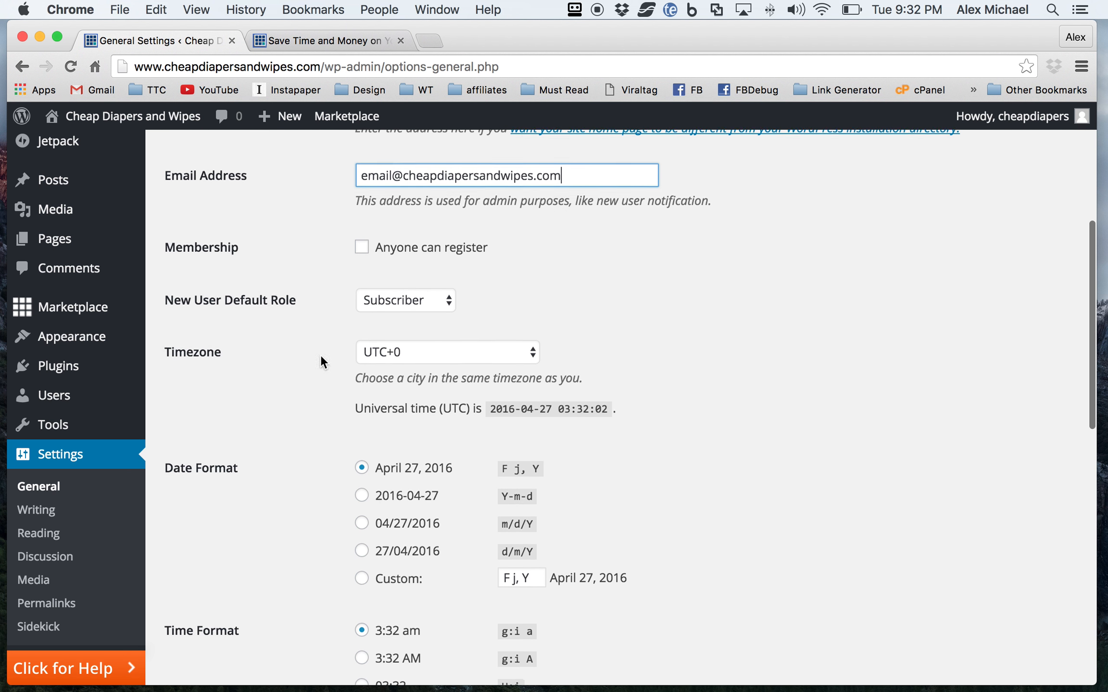
{"action": "left_click", "coordinate": [462, 339]}
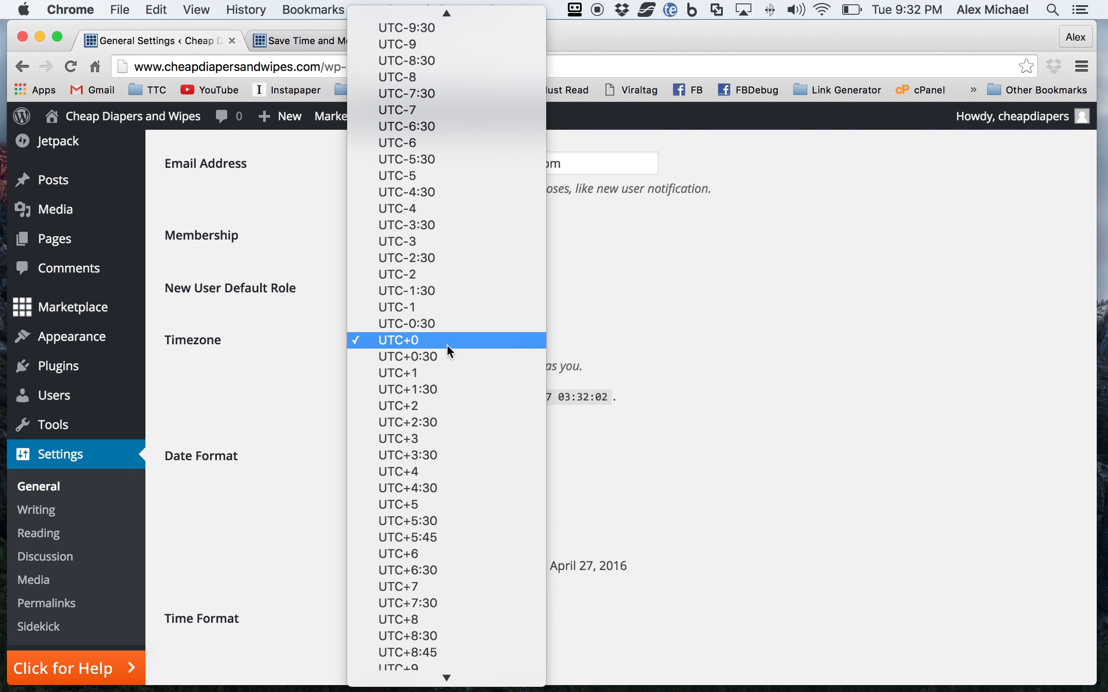
{"action": "left_click", "coordinate": [415, 140]}
{"action": "left_click", "coordinate": [694, 363]}
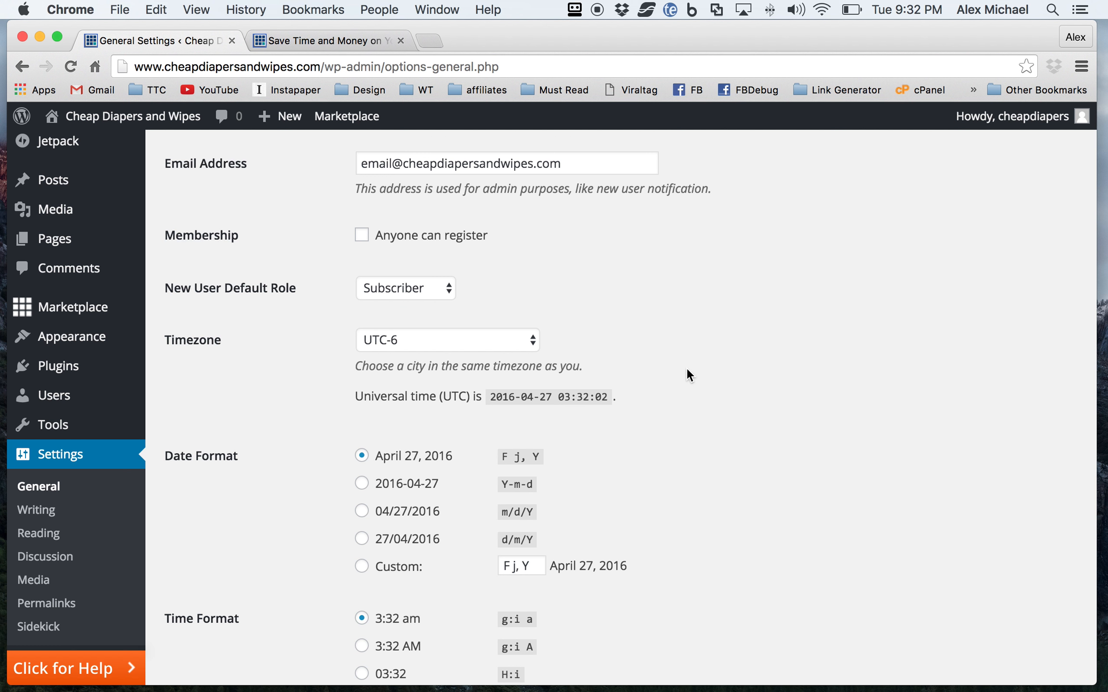
Review and save the general settings, and open the Reading settings
{"action": "scroll", "coordinate": [687, 375], "scroll_direction": "down", "scroll_amount": 5}
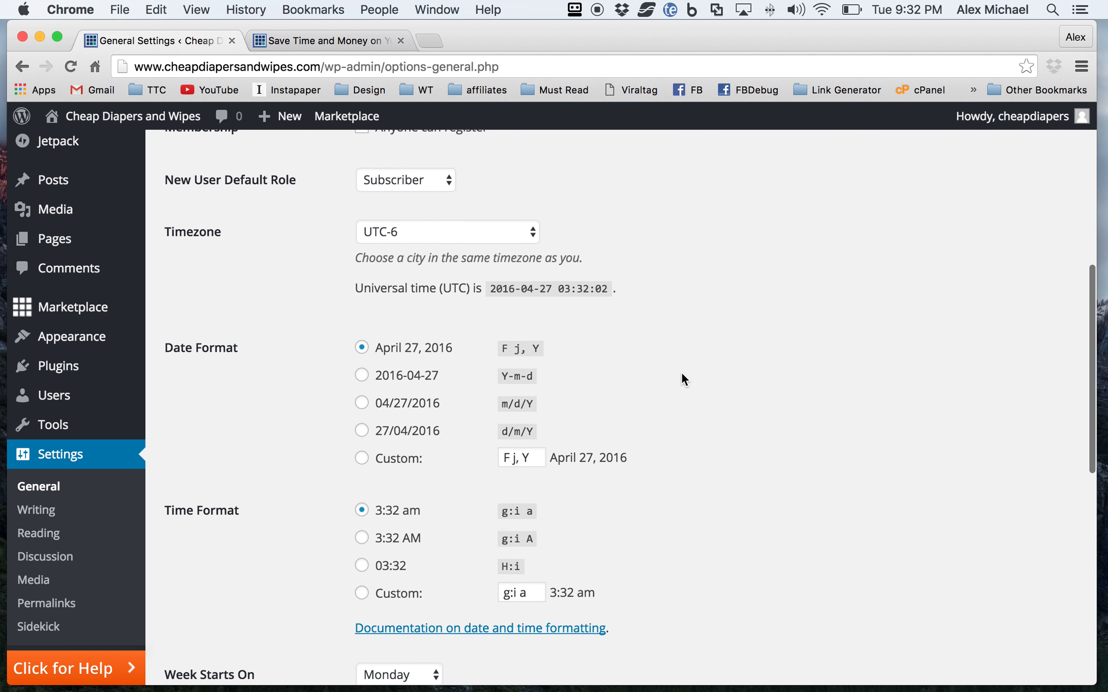
{"action": "scroll", "coordinate": [522, 419], "scroll_direction": "up", "scroll_amount": 10}
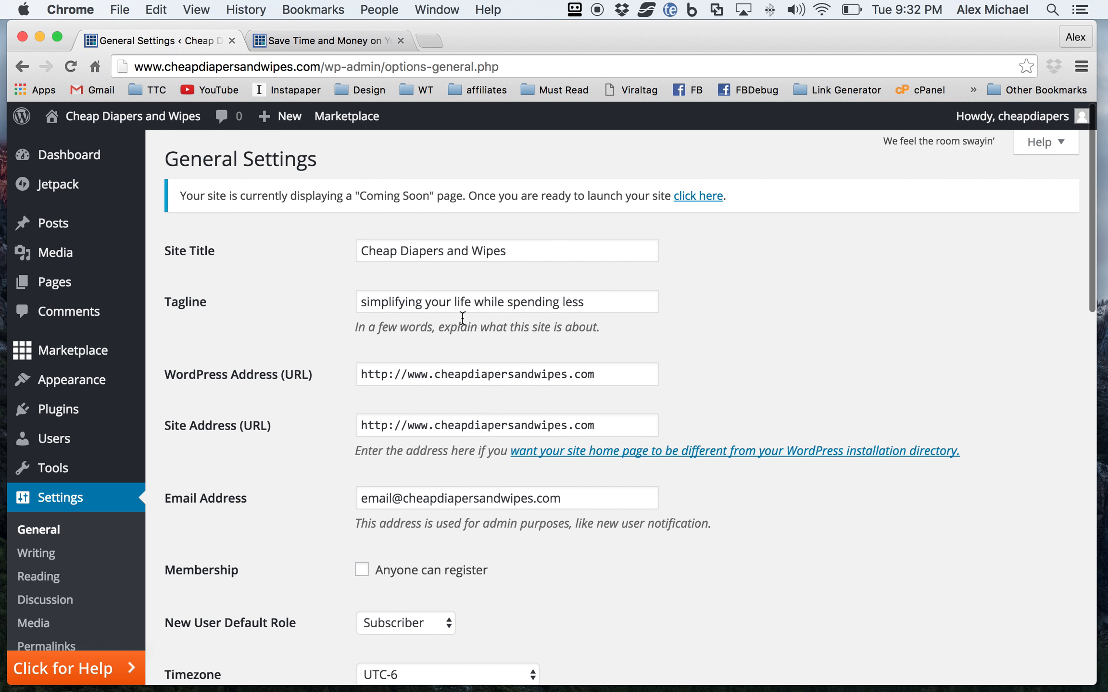
{"action": "scroll", "coordinate": [625, 378], "scroll_direction": "down", "scroll_amount": 8}
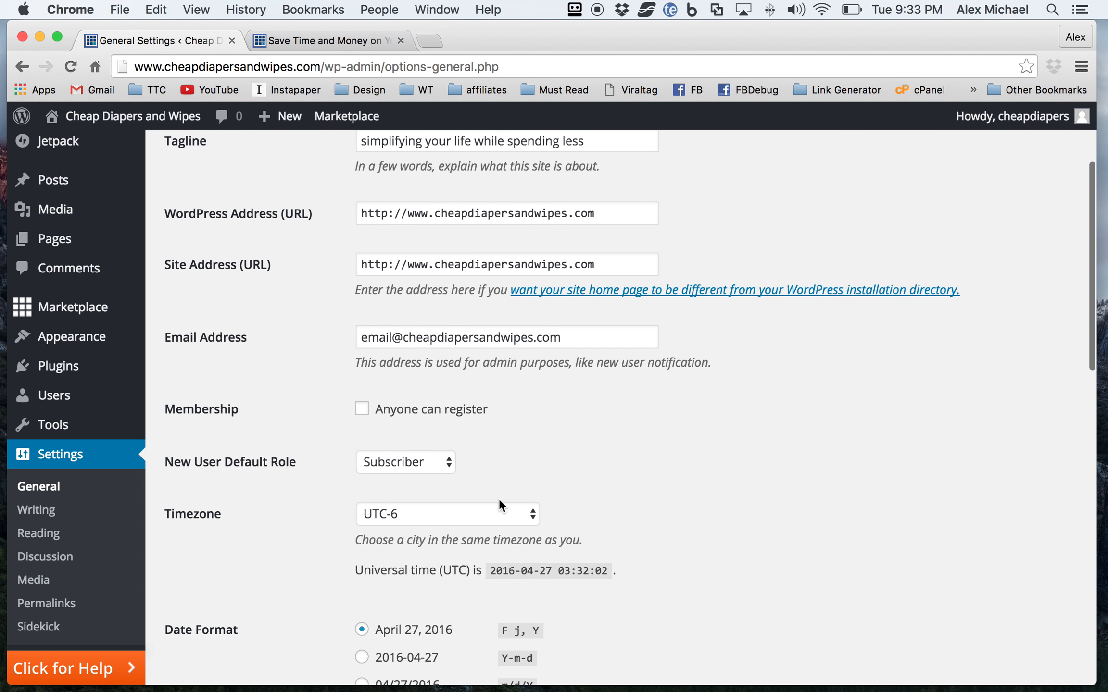
{"action": "scroll", "coordinate": [422, 517], "scroll_direction": "down", "scroll_amount": 15}
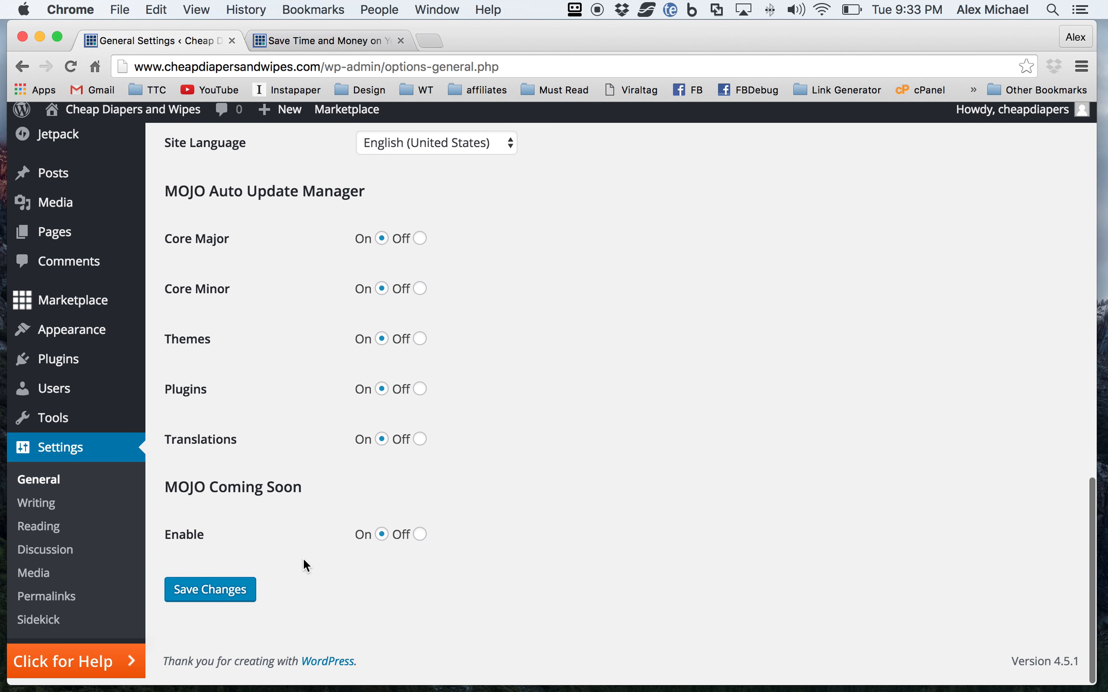
{"action": "left_click", "coordinate": [214, 602]}
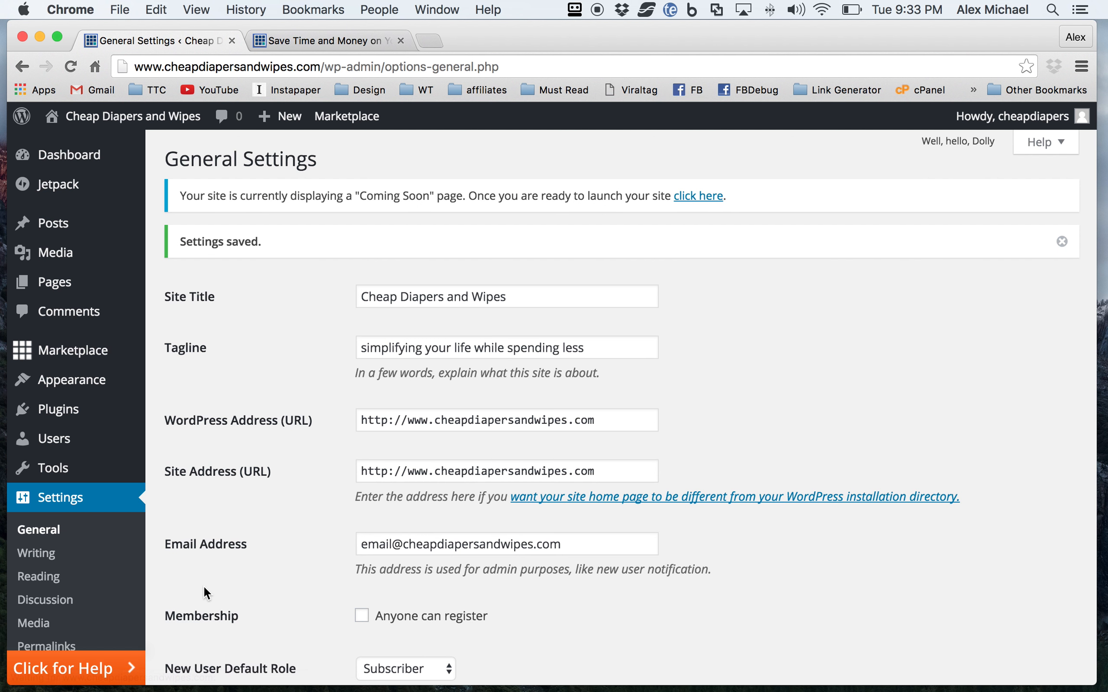
{"action": "left_click", "coordinate": [41, 584]}
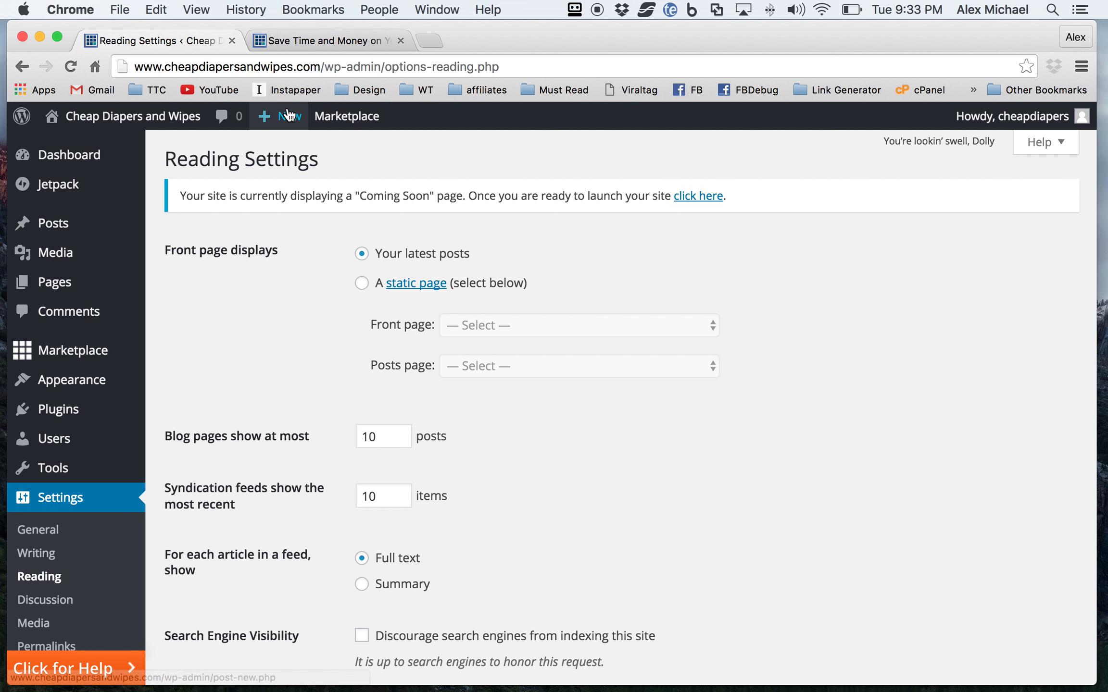
Open the live site's home page in a separate browser tab and examine how it lists the posts
{"action": "left_click", "coordinate": [295, 41]}
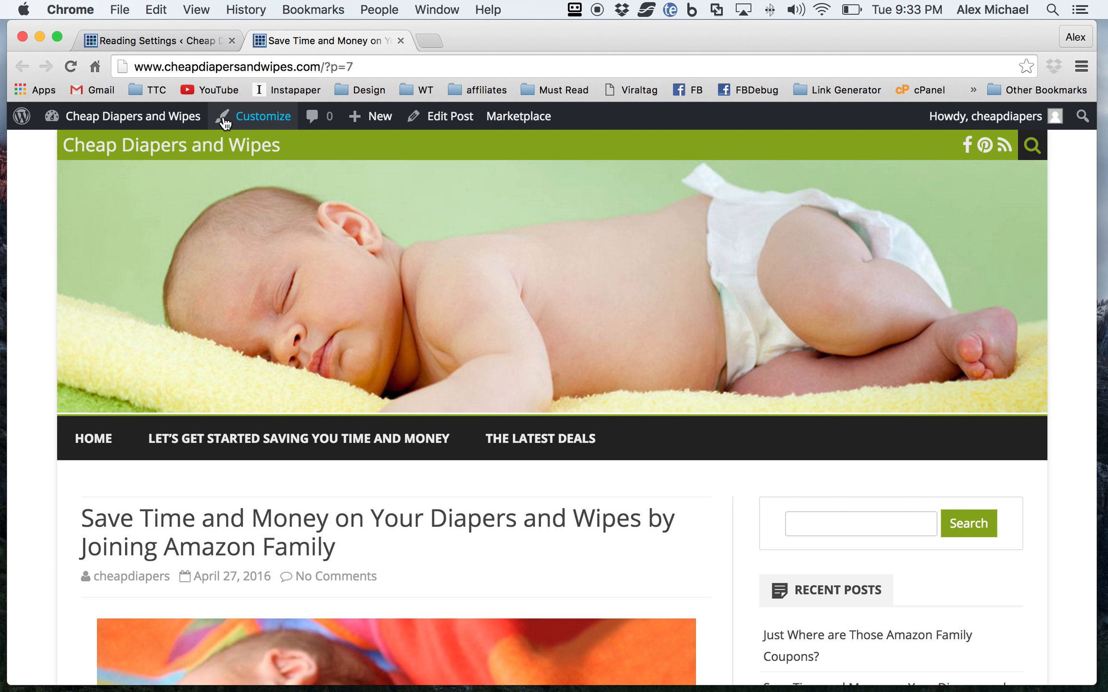
{"action": "mouse_move", "coordinate": [152, 119]}
{"action": "left_click", "coordinate": [98, 146], "text": "super"}
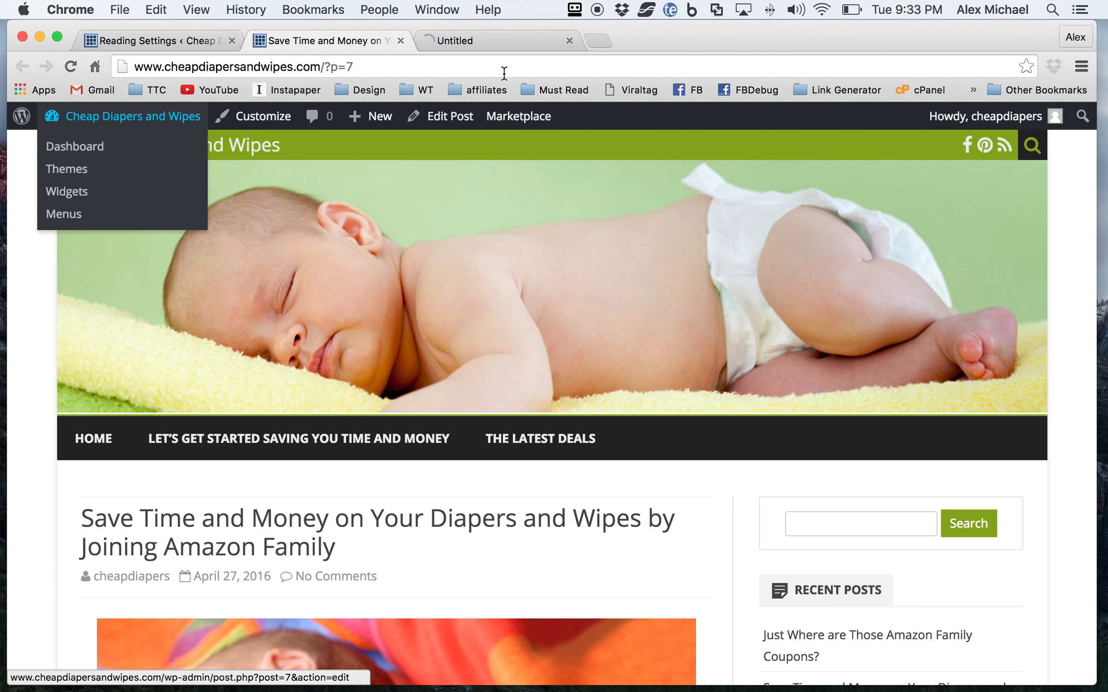
{"action": "left_click", "coordinate": [488, 38]}
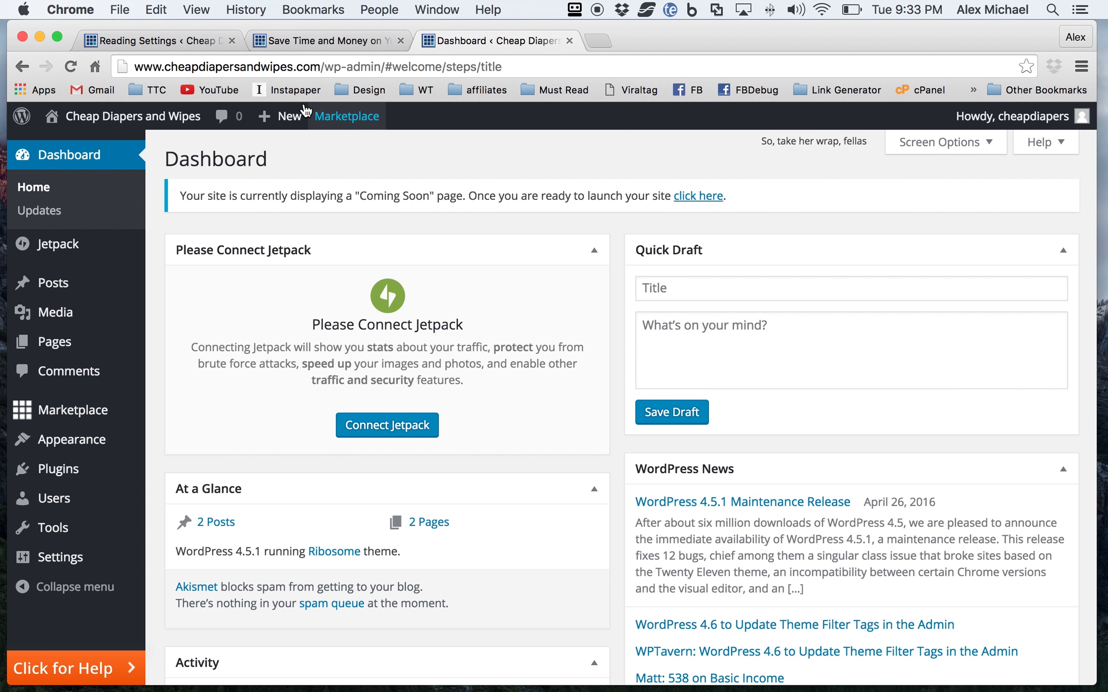
{"action": "left_click", "coordinate": [159, 121]}
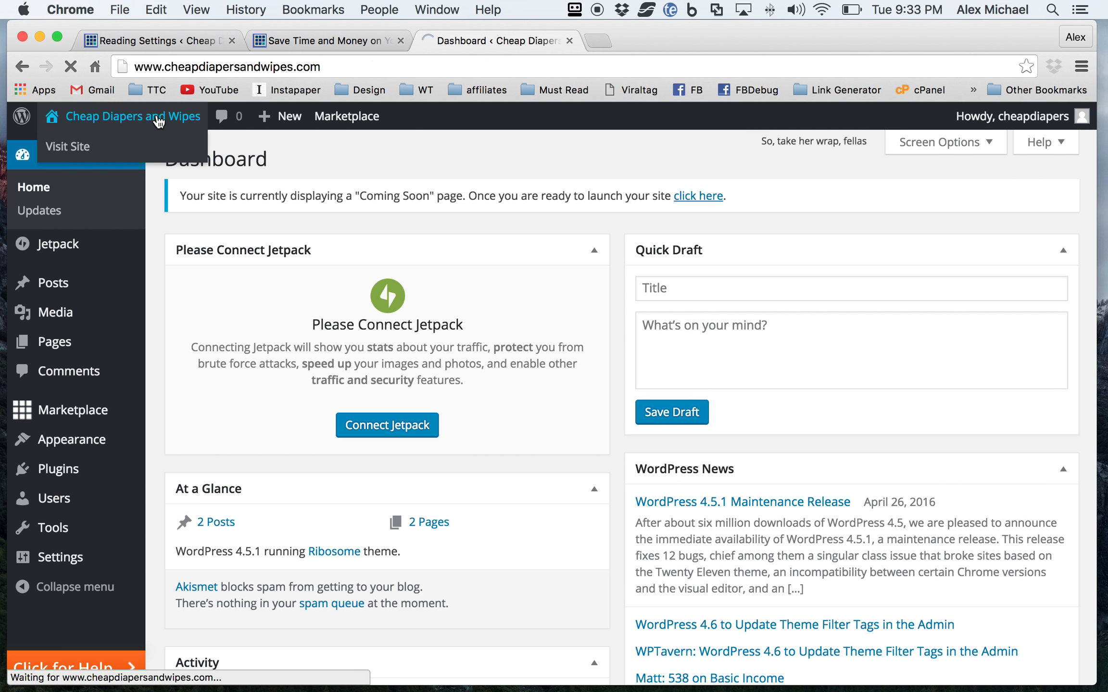
{"action": "scroll", "coordinate": [385, 413], "scroll_direction": "down", "scroll_amount": 5}
{"action": "scroll", "coordinate": [401, 445], "scroll_direction": "down", "scroll_amount": 3}
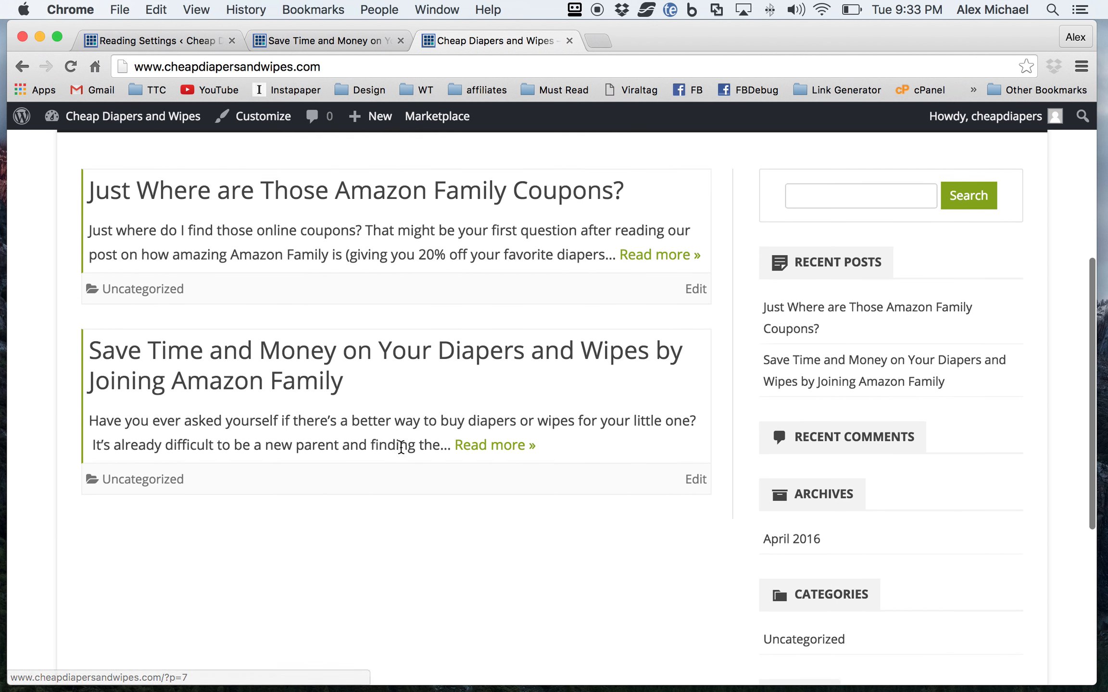
{"action": "scroll", "coordinate": [400, 446], "scroll_direction": "up", "scroll_amount": 2}
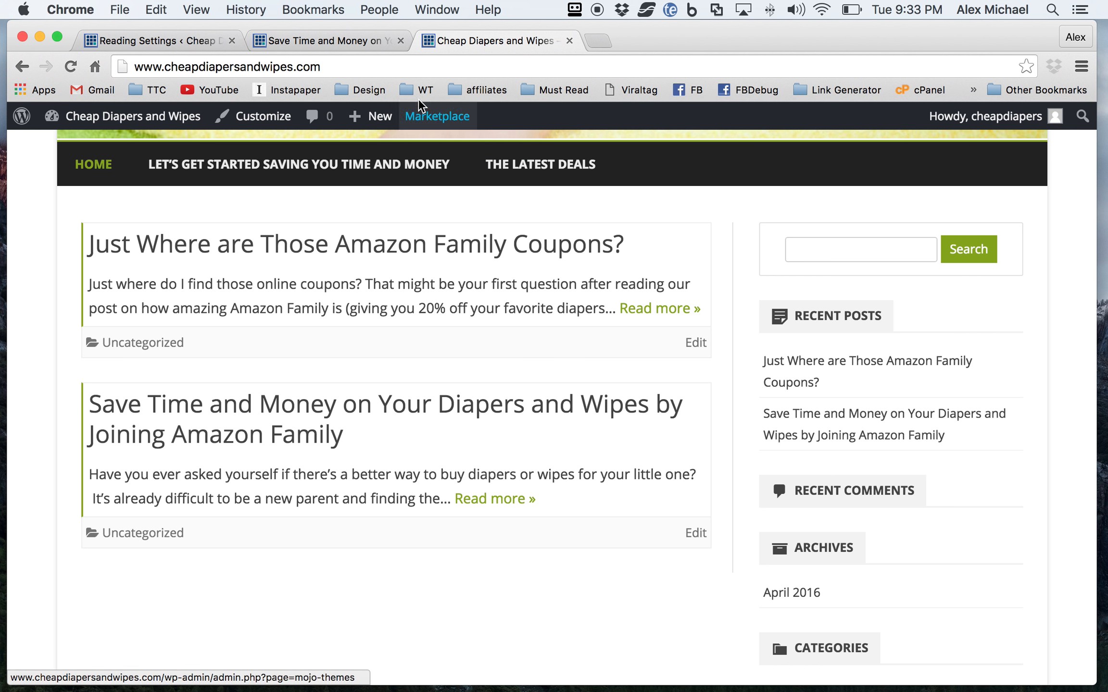
{"action": "left_click", "coordinate": [327, 42]}
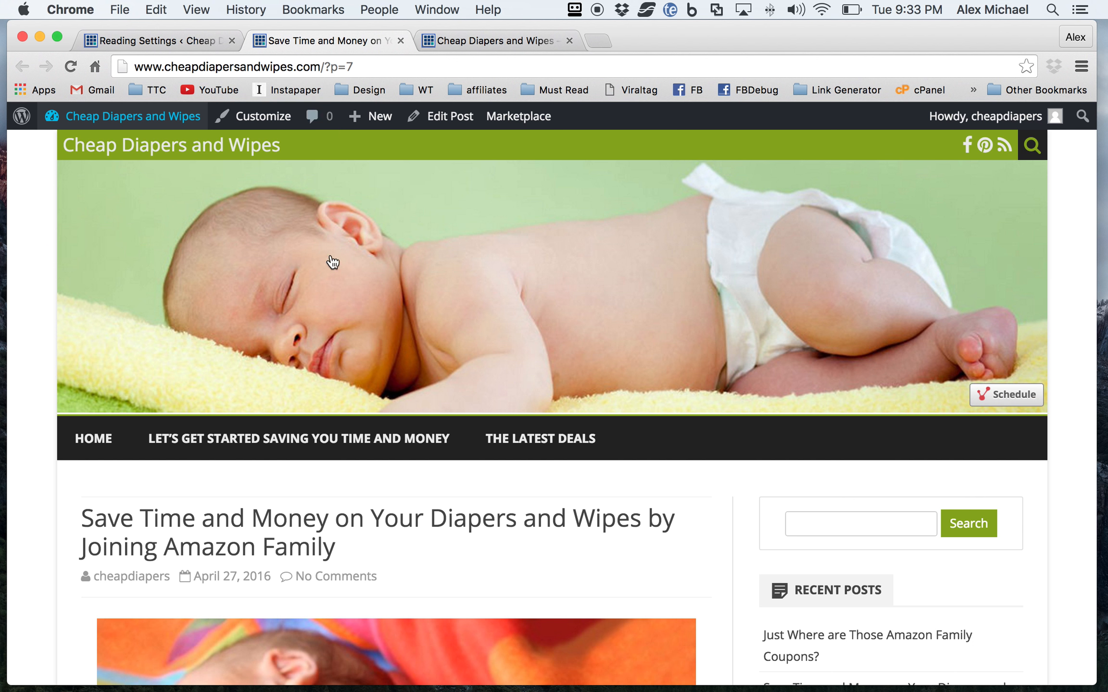
In the Reading settings, make the front page a static page using "Let's Get Started Saving You Time AND Money"
{"action": "left_click", "coordinate": [153, 42]}
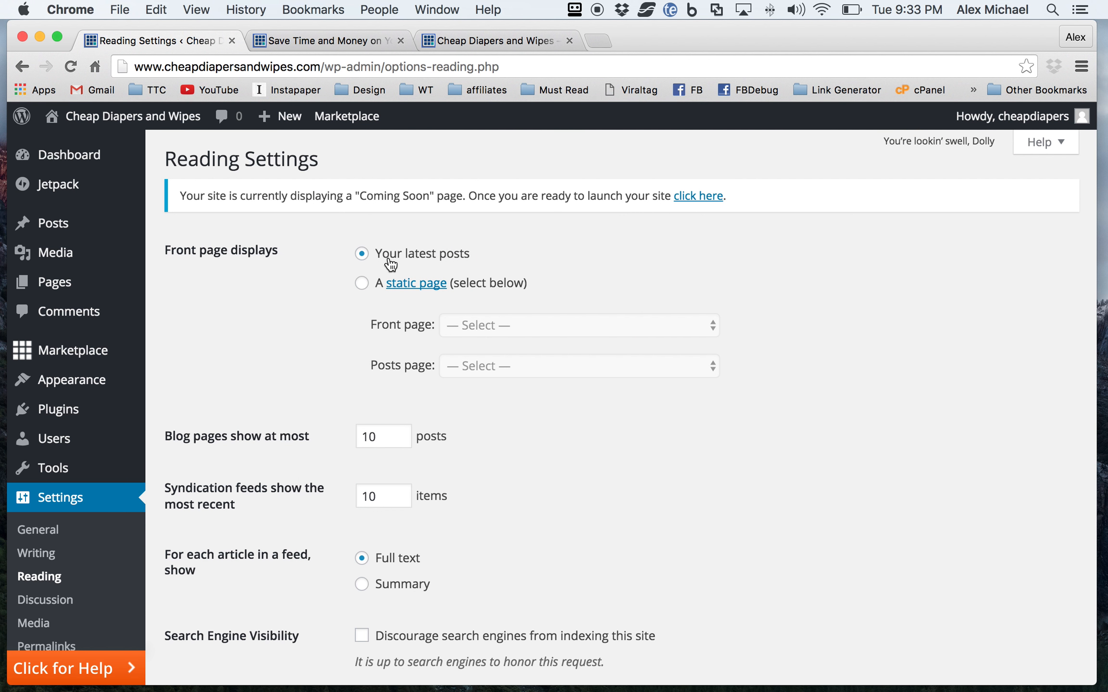
{"action": "left_click", "coordinate": [362, 284]}
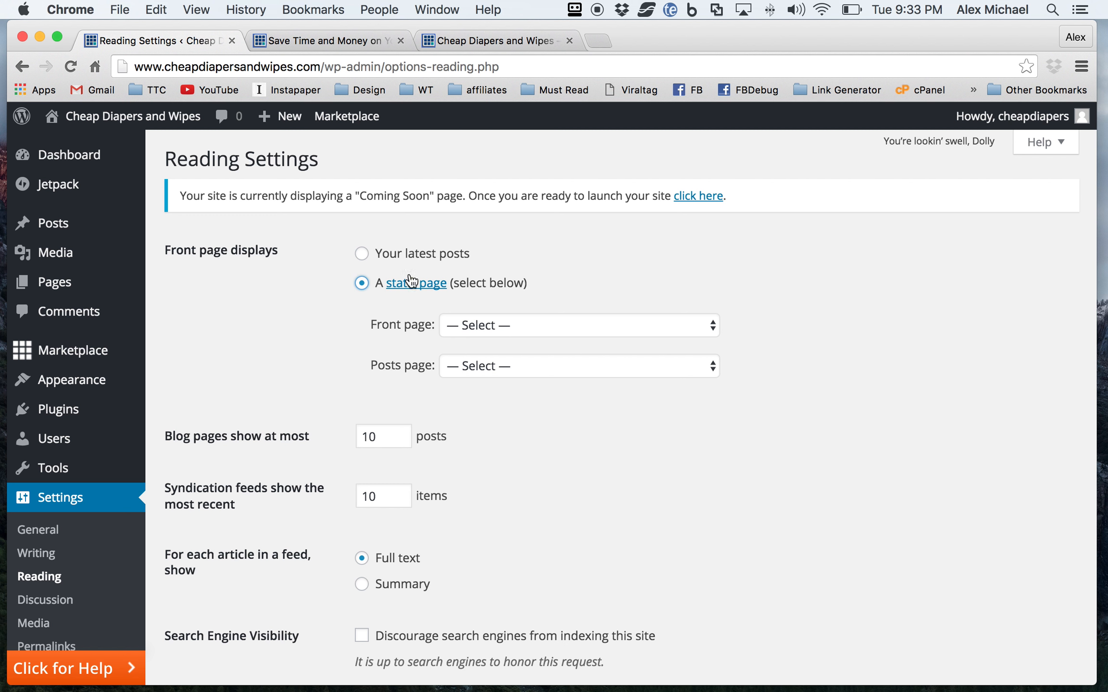
{"action": "left_click", "coordinate": [478, 325]}
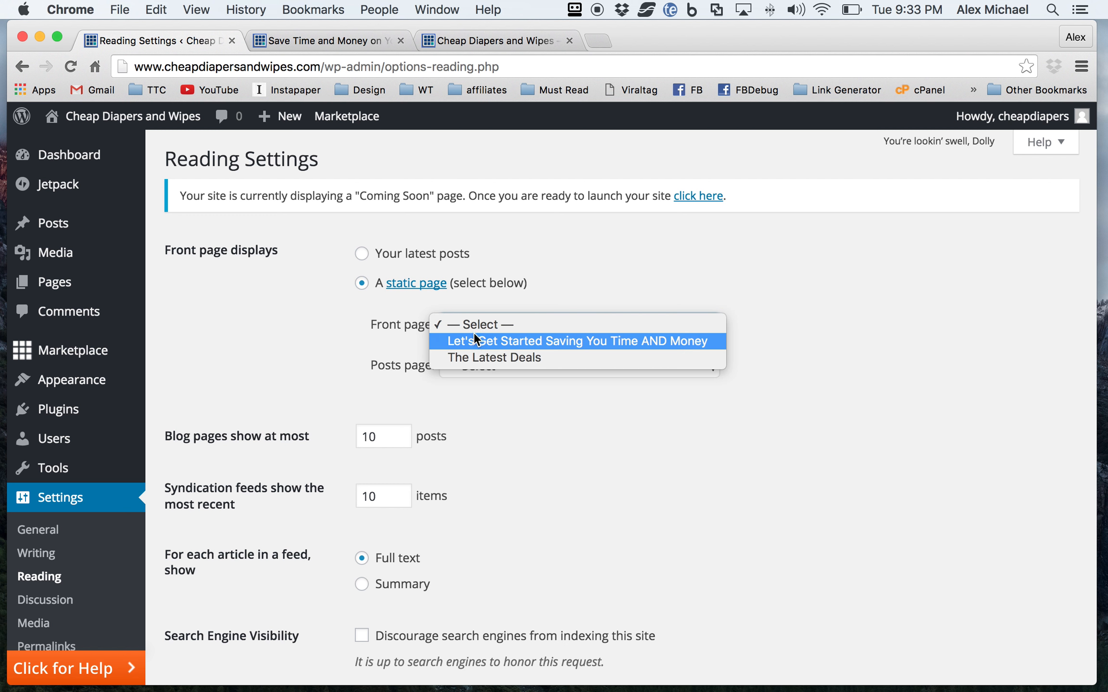
{"action": "left_click", "coordinate": [548, 343]}
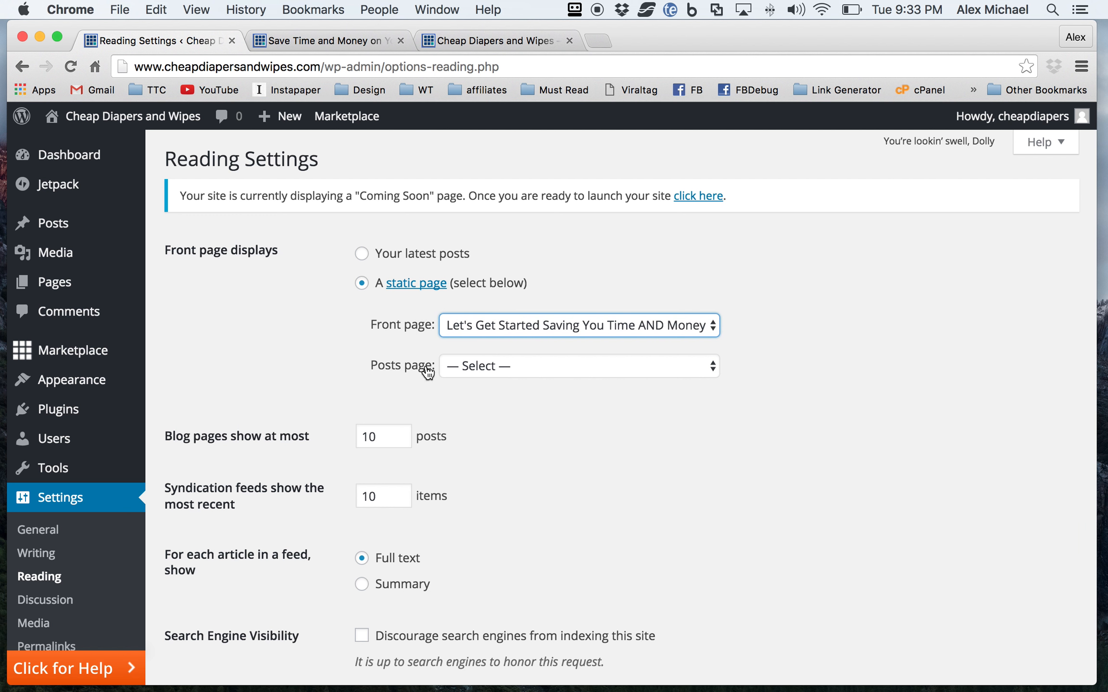
Assign "The Latest Deals" as the posts page and save the reading settings
{"action": "left_click", "coordinate": [474, 365]}
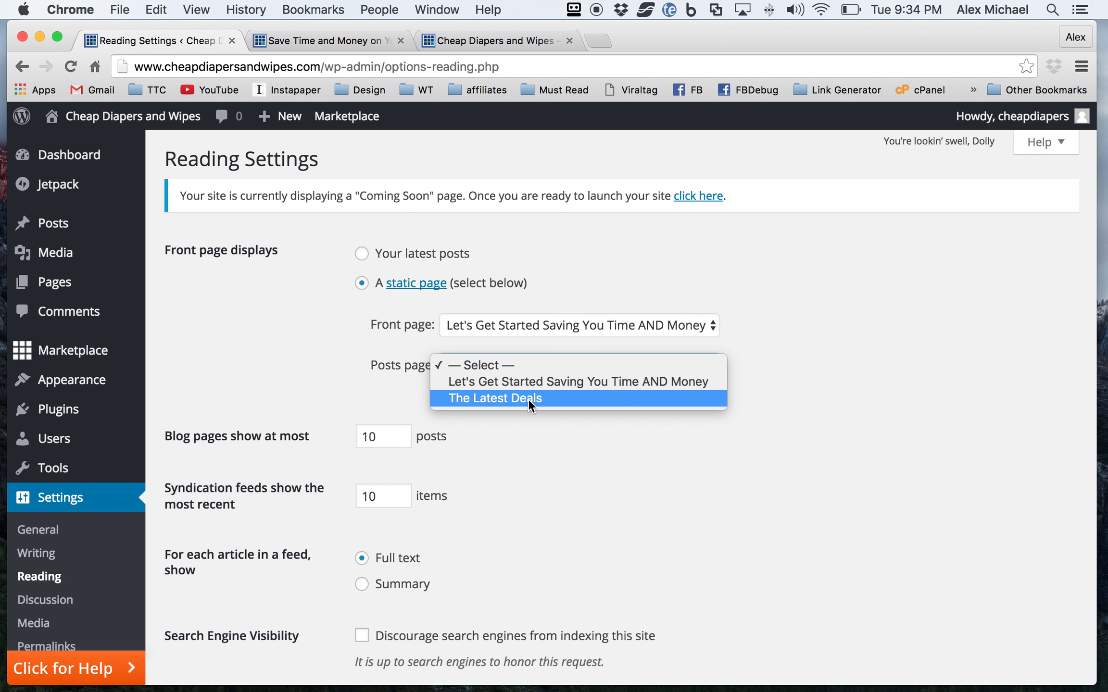
{"action": "left_click", "coordinate": [492, 398]}
{"action": "scroll", "coordinate": [446, 441], "scroll_direction": "down", "scroll_amount": 5}
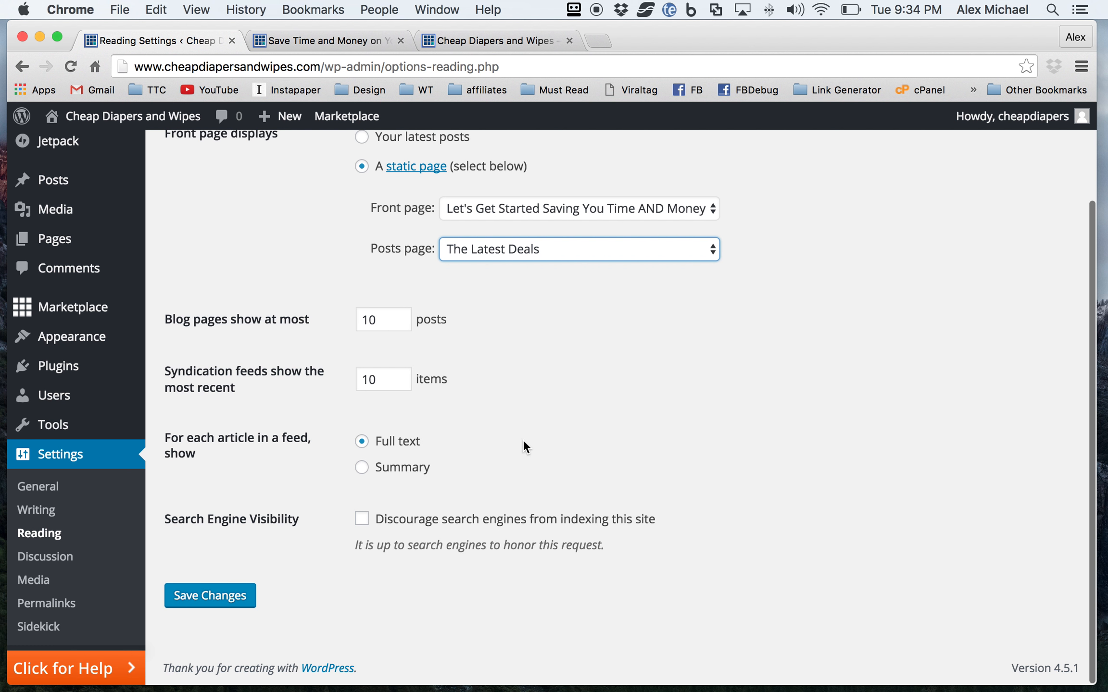
{"action": "scroll", "coordinate": [476, 471], "scroll_direction": "up", "scroll_amount": 2}
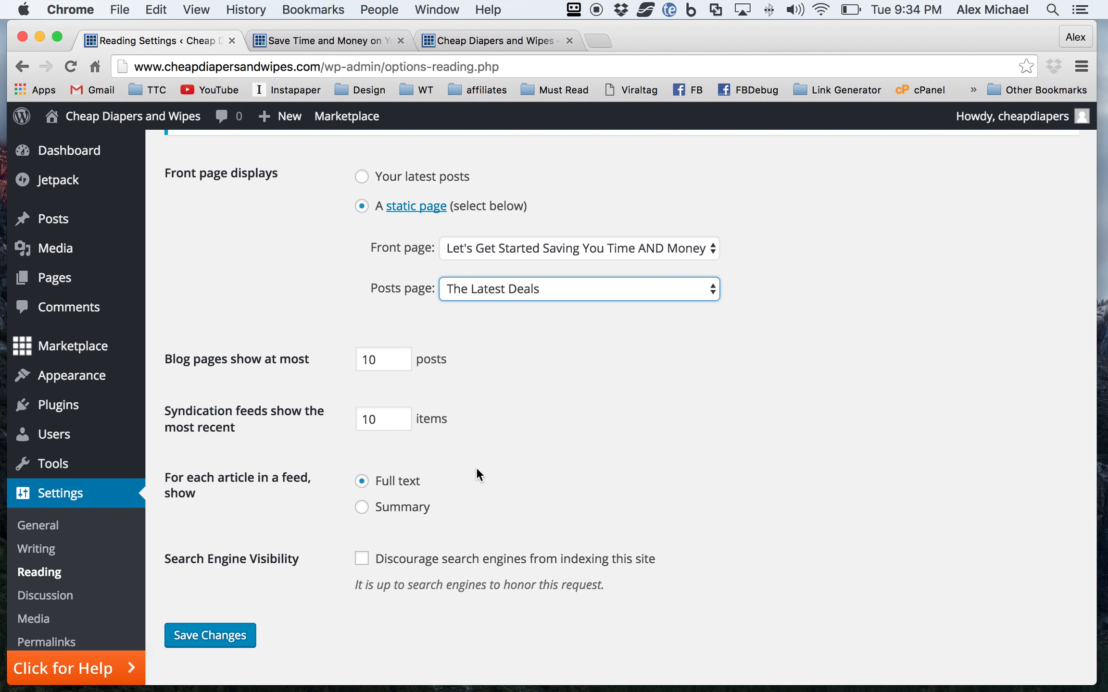
{"action": "left_click", "coordinate": [215, 642]}
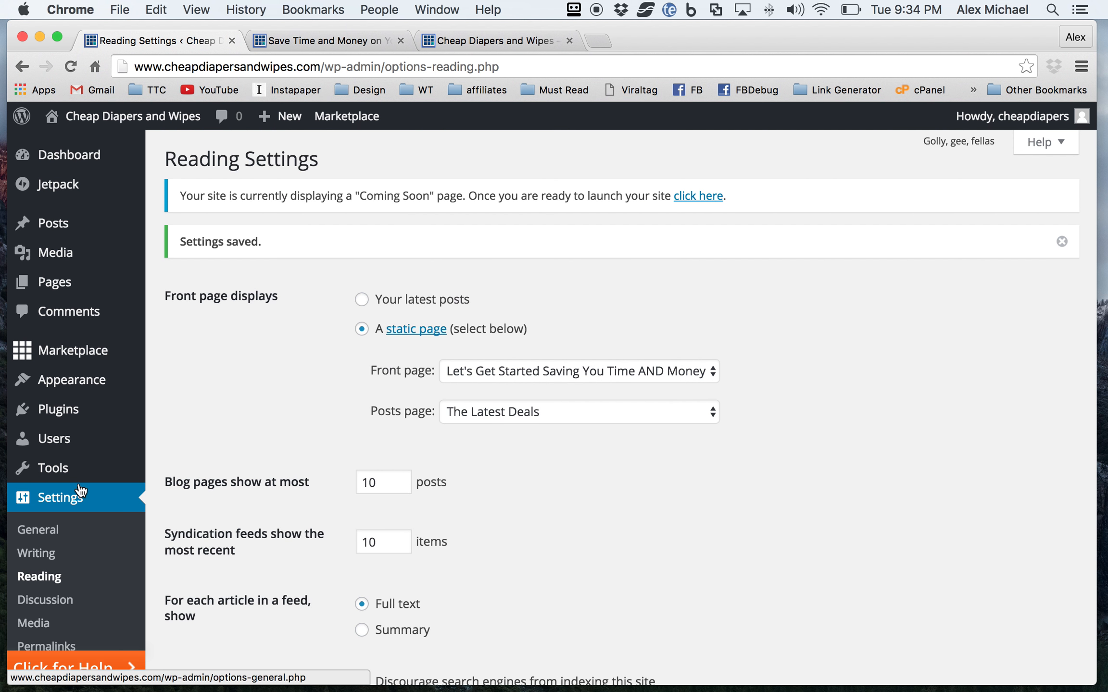
In the Permalink settings, set the site's URL structure to Post name and save the changes
{"action": "scroll", "coordinate": [39, 601], "scroll_direction": "down", "scroll_amount": 2}
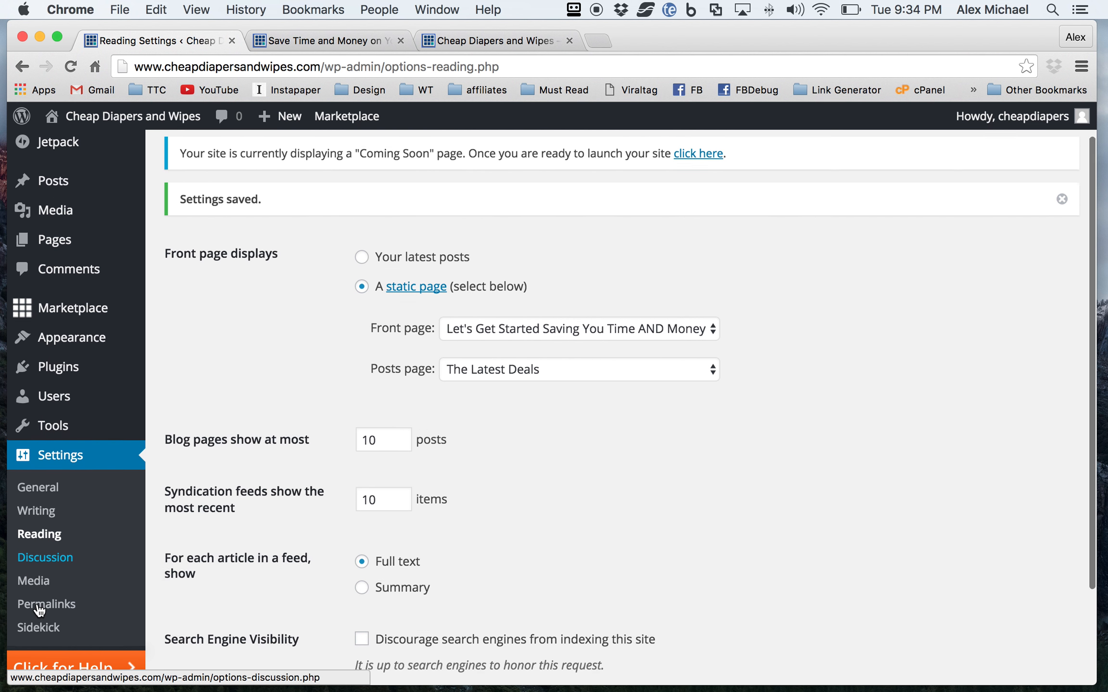
{"action": "left_click", "coordinate": [41, 608]}
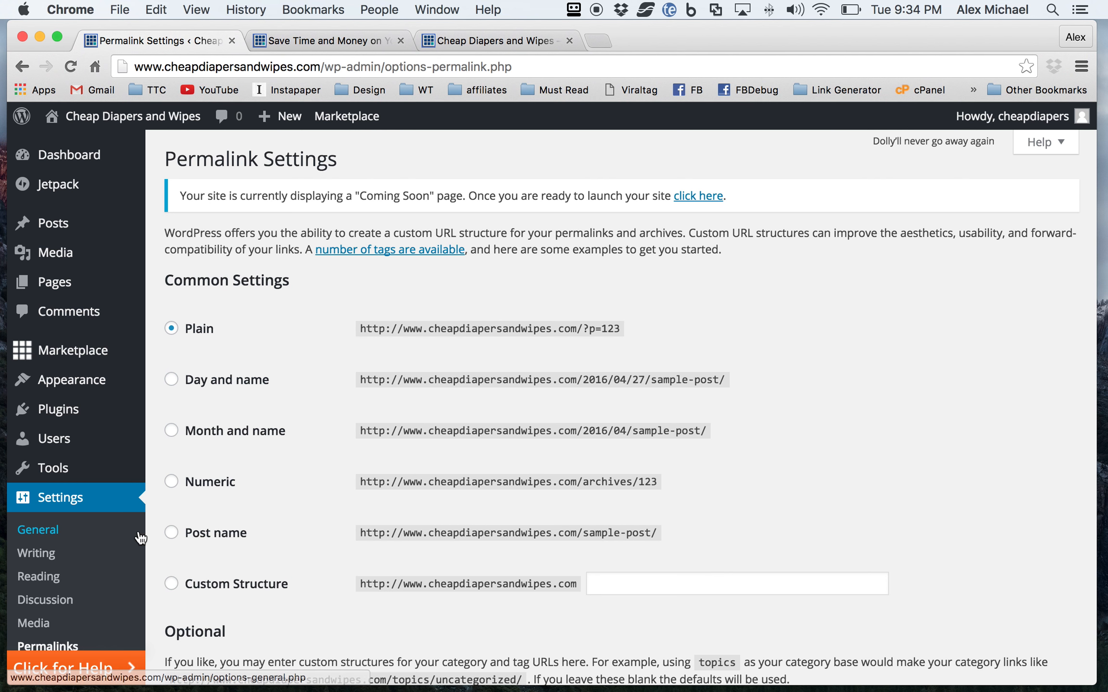
{"action": "left_click", "coordinate": [169, 533]}
{"action": "scroll", "coordinate": [464, 528], "scroll_direction": "down", "scroll_amount": 5}
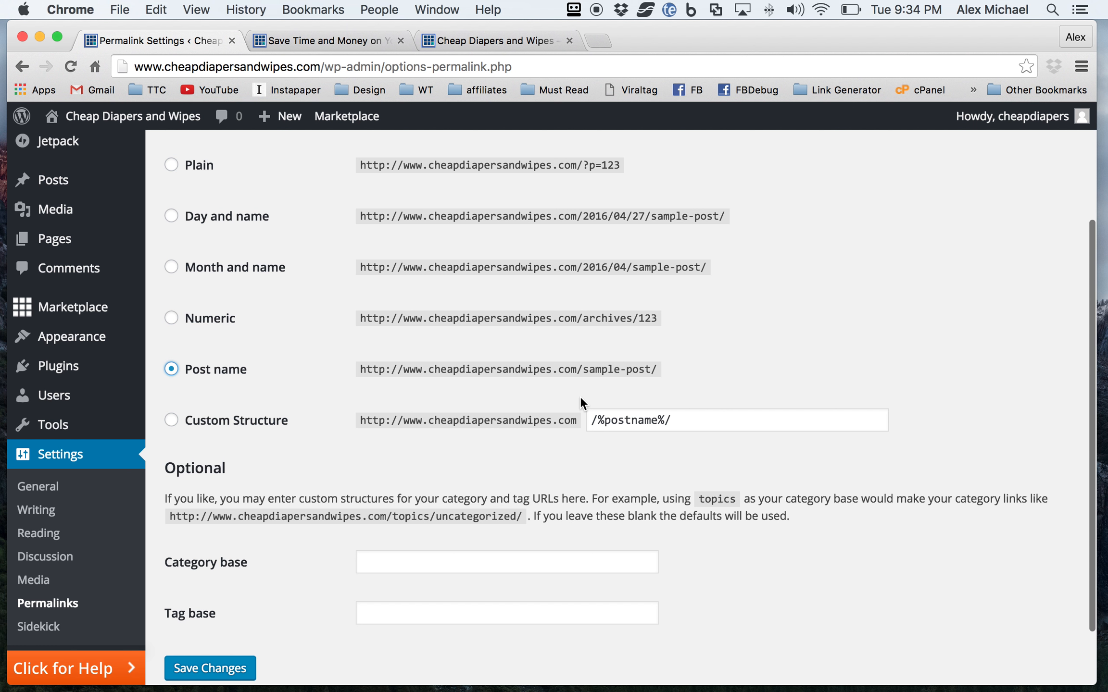
{"action": "scroll", "coordinate": [580, 396], "scroll_direction": "down", "scroll_amount": 2}
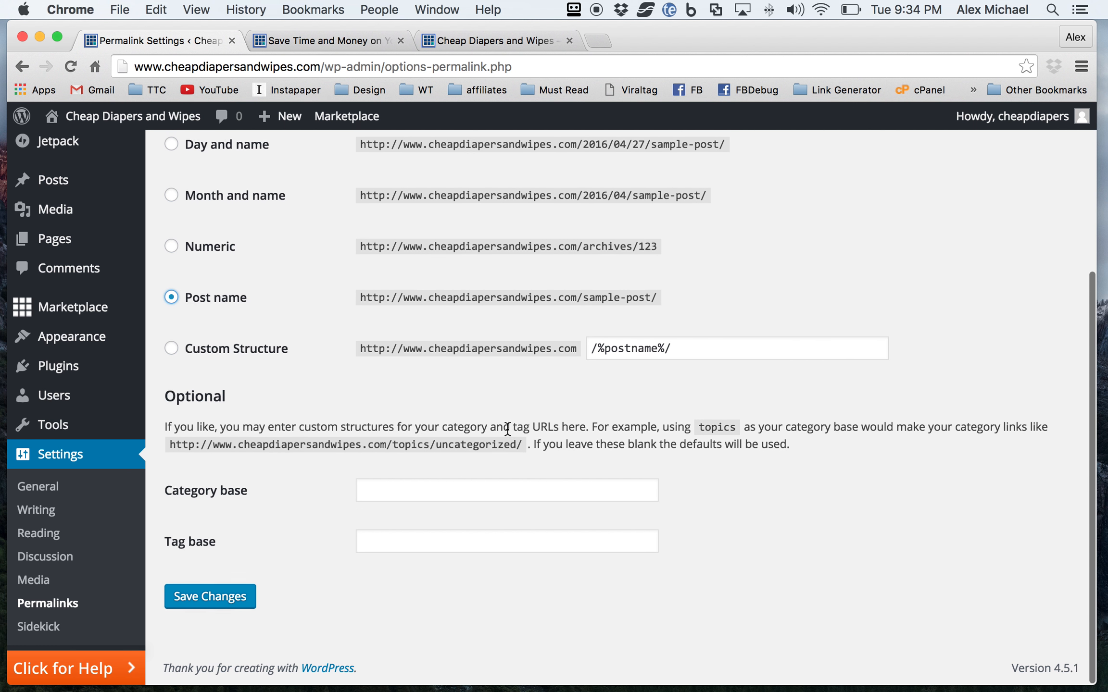
{"action": "left_click", "coordinate": [220, 595]}
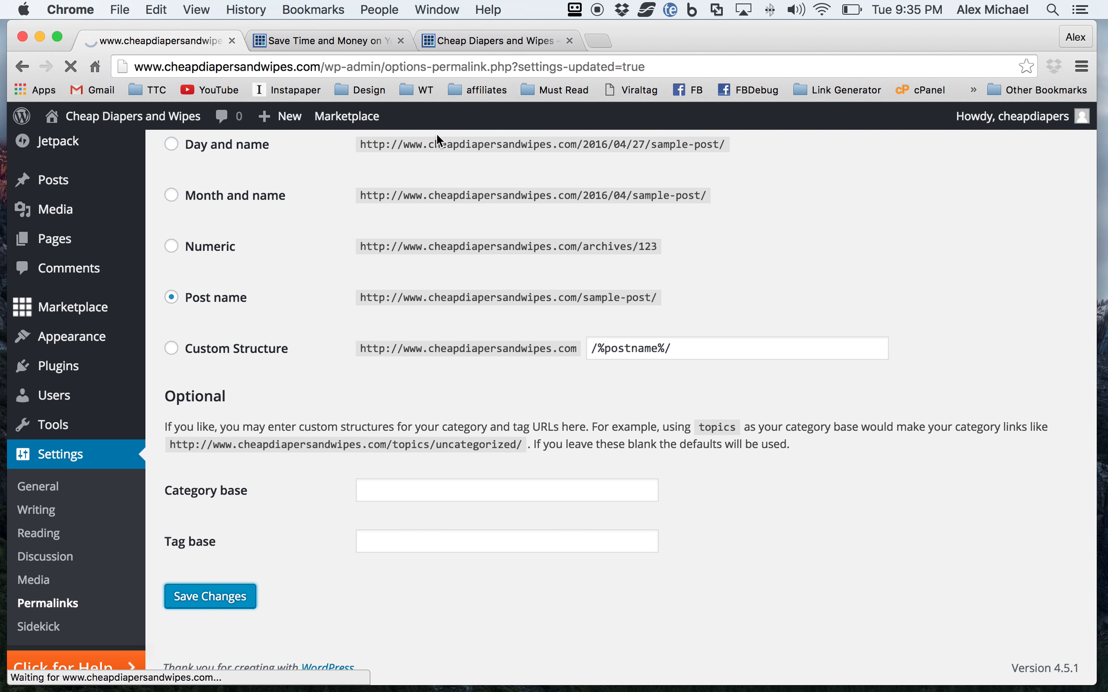
Reload the live site's home page and examine its static front page content, navigation and links
{"action": "left_click", "coordinate": [499, 41]}
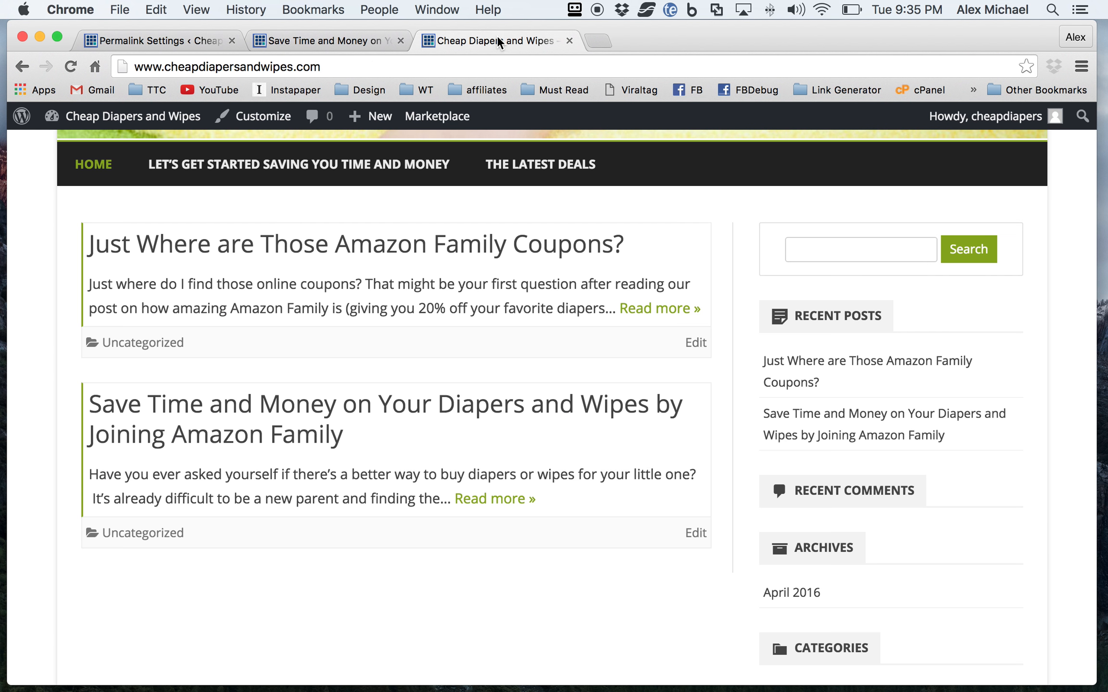
{"action": "left_click", "coordinate": [412, 72]}
{"action": "key", "text": "Return"}
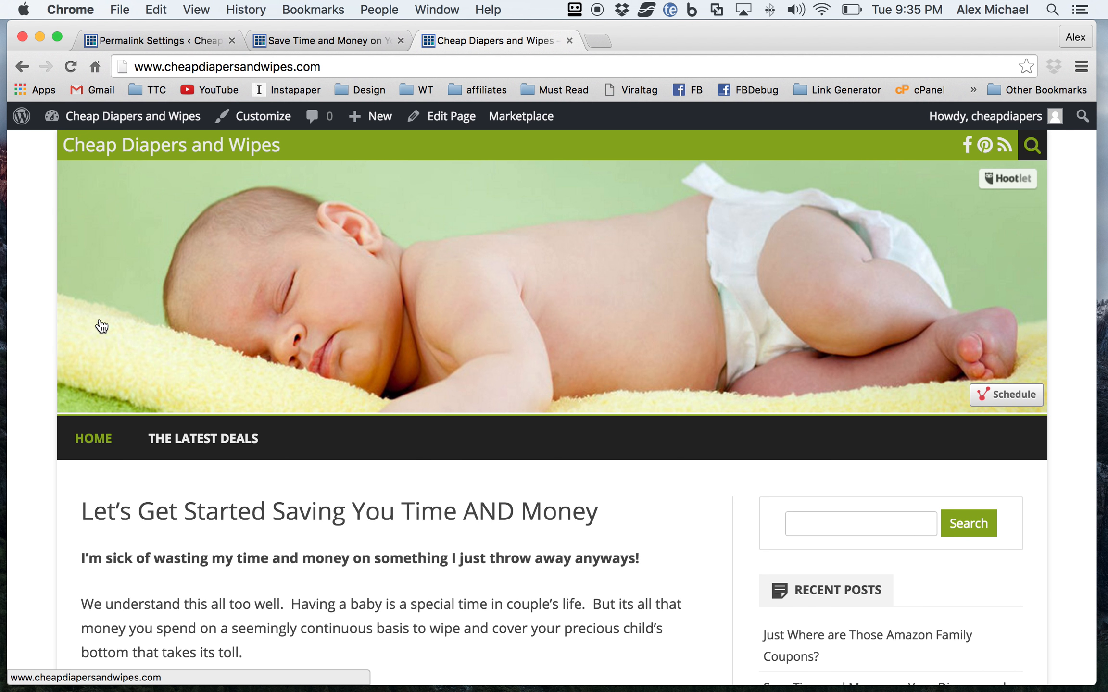
{"action": "scroll", "coordinate": [101, 326], "scroll_direction": "down", "scroll_amount": 5}
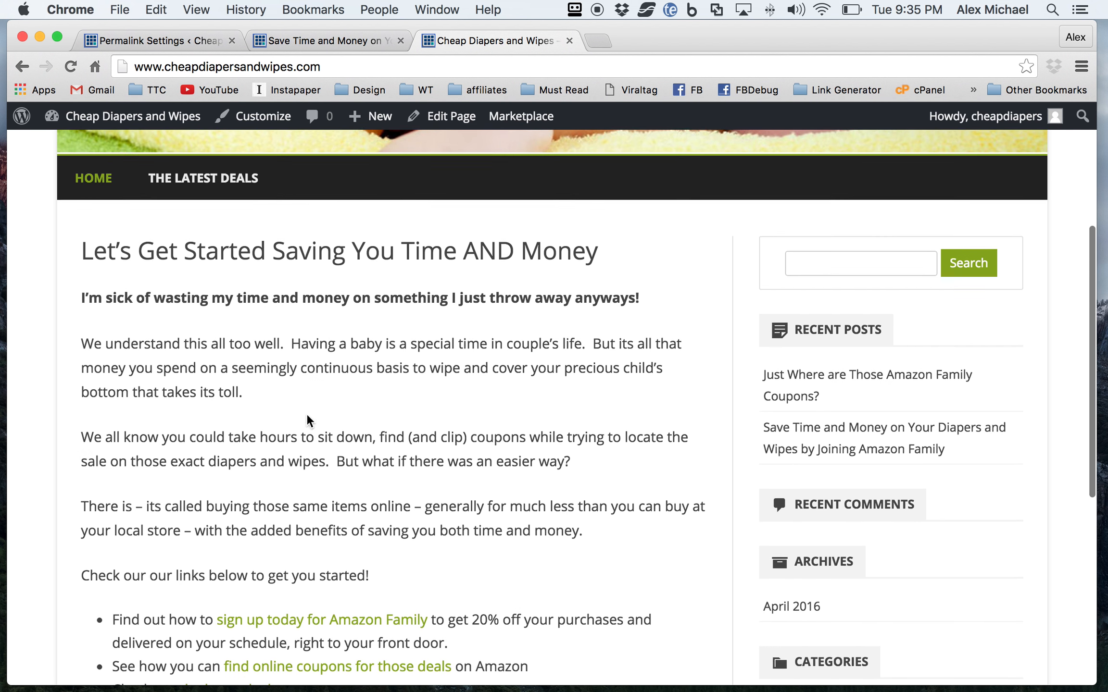
{"action": "scroll", "coordinate": [170, 348], "scroll_direction": "down", "scroll_amount": 3}
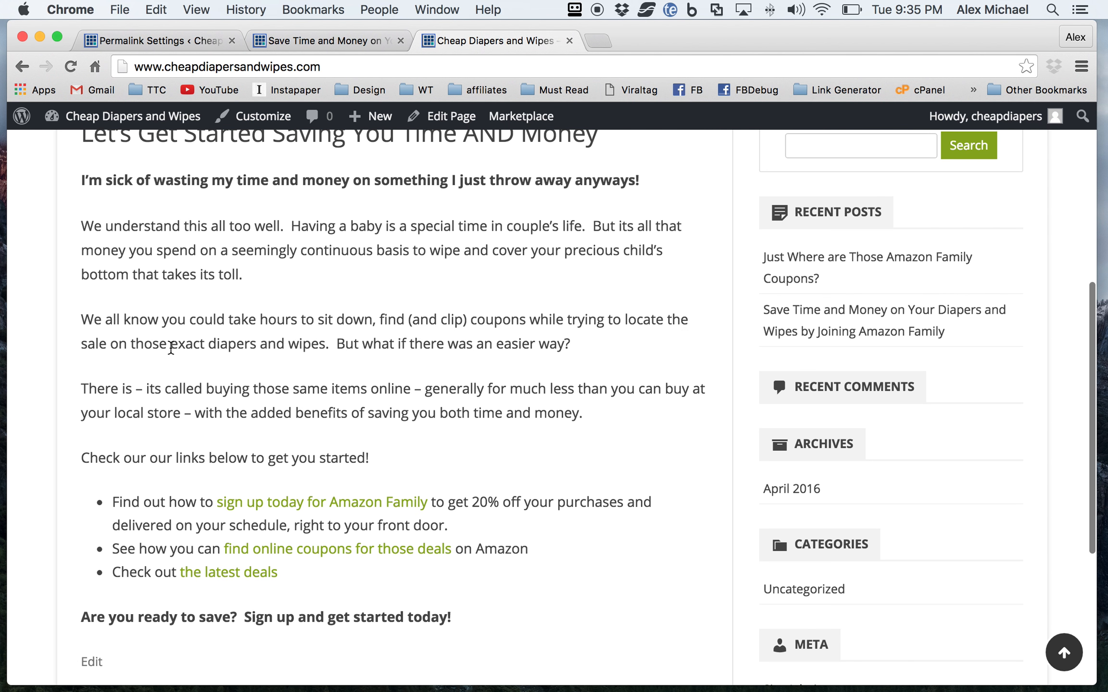
{"action": "scroll", "coordinate": [149, 308], "scroll_direction": "up", "scroll_amount": 5}
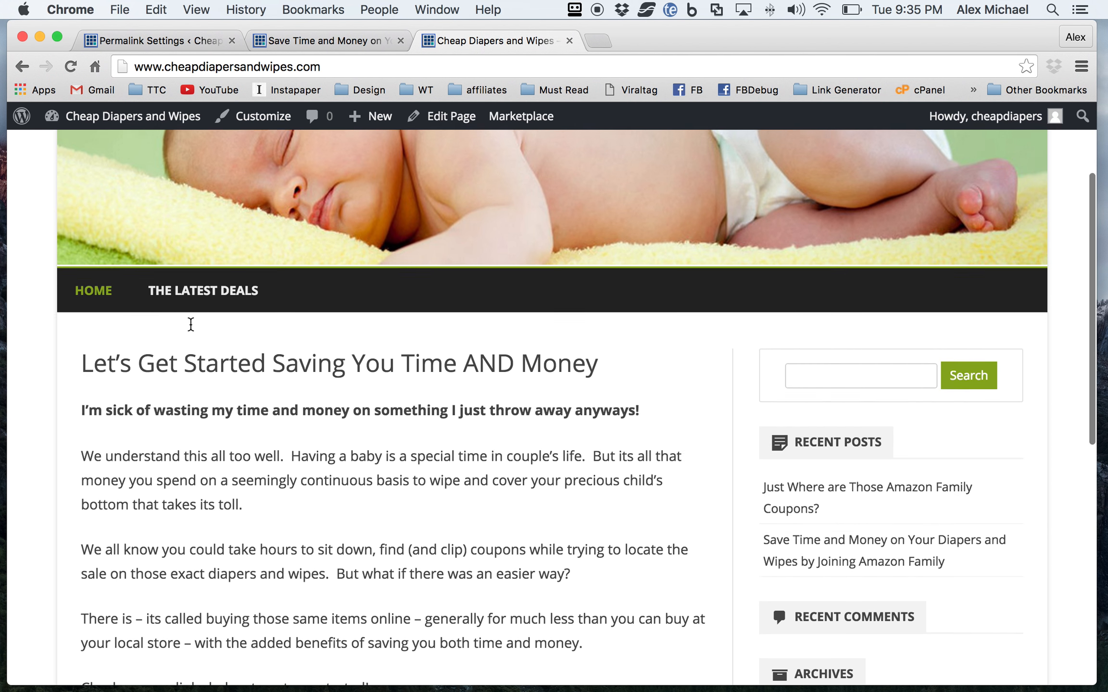
{"action": "scroll", "coordinate": [191, 327], "scroll_direction": "up", "scroll_amount": 3}
{"action": "scroll", "coordinate": [190, 351], "scroll_direction": "down", "scroll_amount": 6}
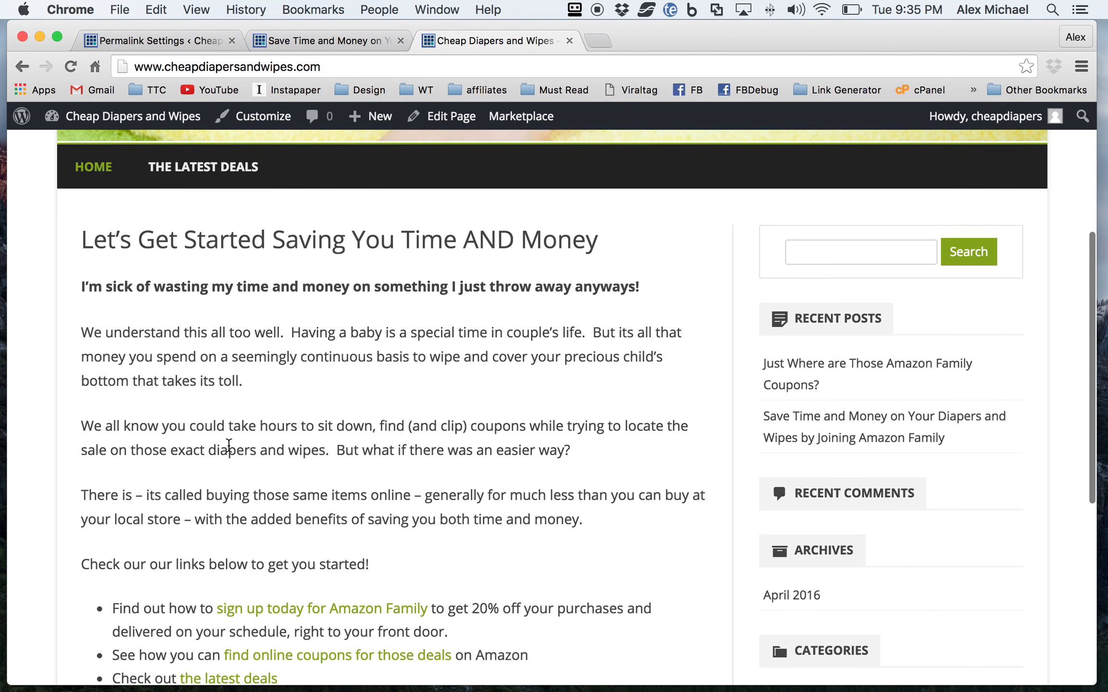
{"action": "scroll", "coordinate": [229, 446], "scroll_direction": "down", "scroll_amount": 3}
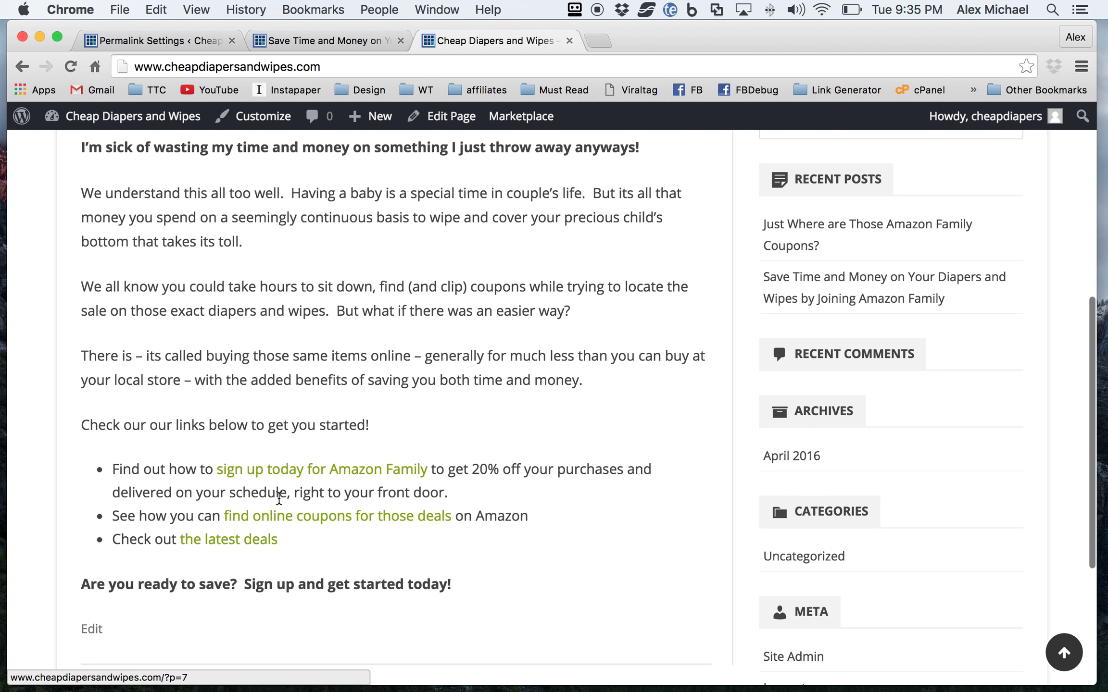
{"action": "scroll", "coordinate": [236, 477], "scroll_direction": "up", "scroll_amount": 10}
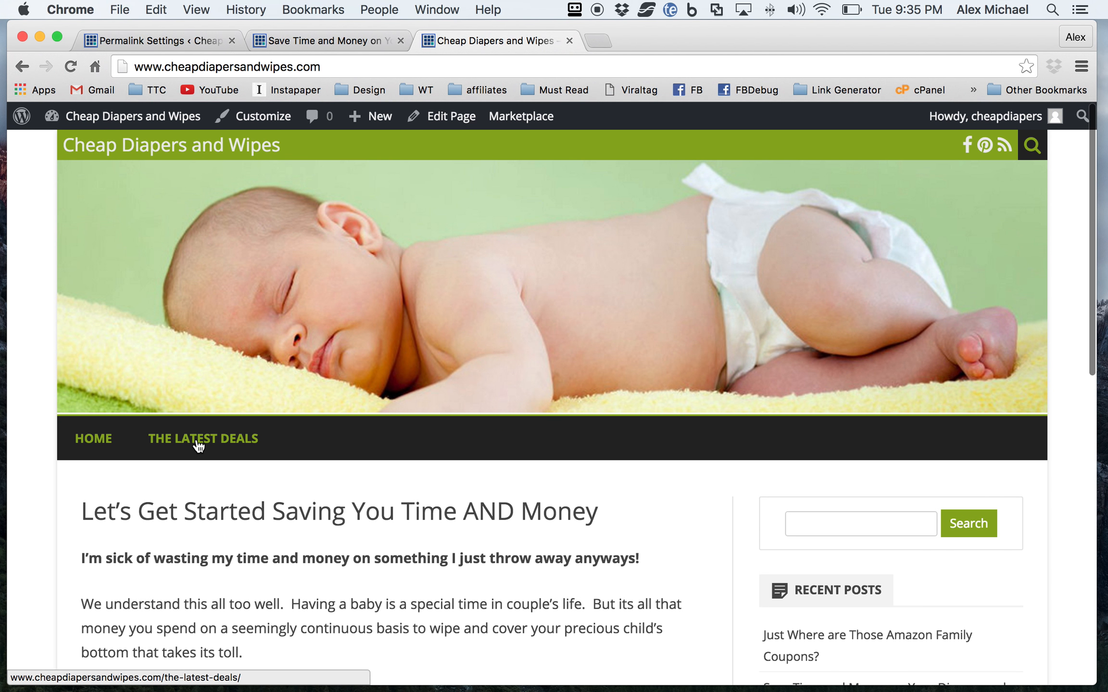
View The Latest Deals page on the live site and read its post "Just Where are Those Amazon Family Coupons?"
{"action": "left_click", "coordinate": [198, 445]}
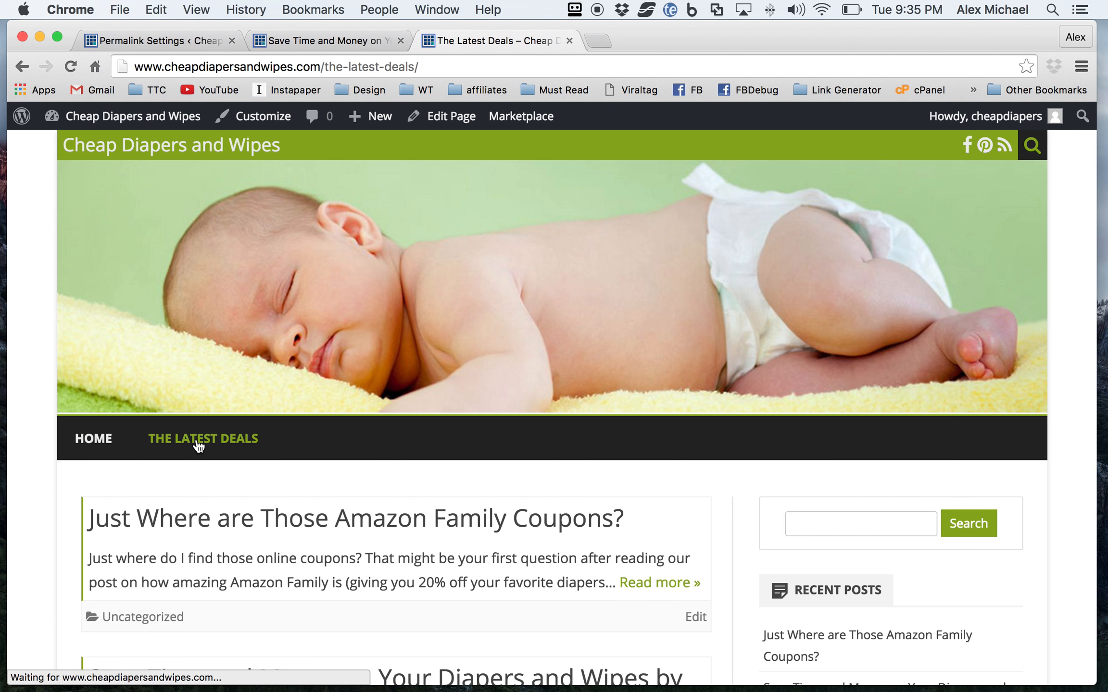
{"action": "scroll", "coordinate": [198, 433], "scroll_direction": "down", "scroll_amount": 5}
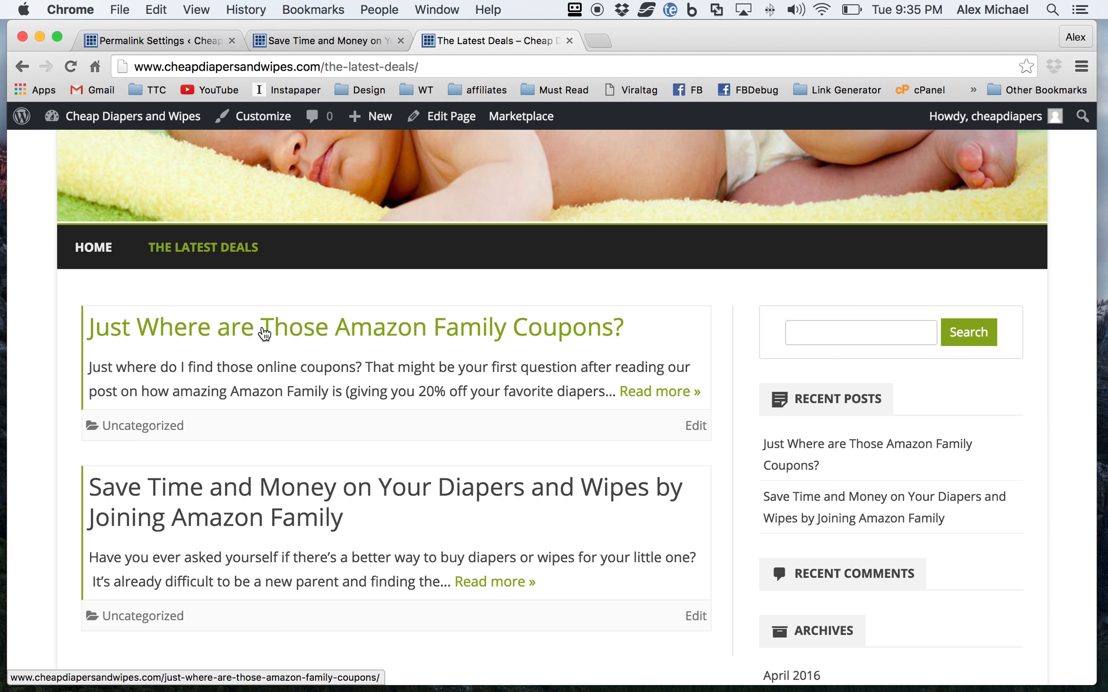
{"action": "left_click", "coordinate": [263, 333]}
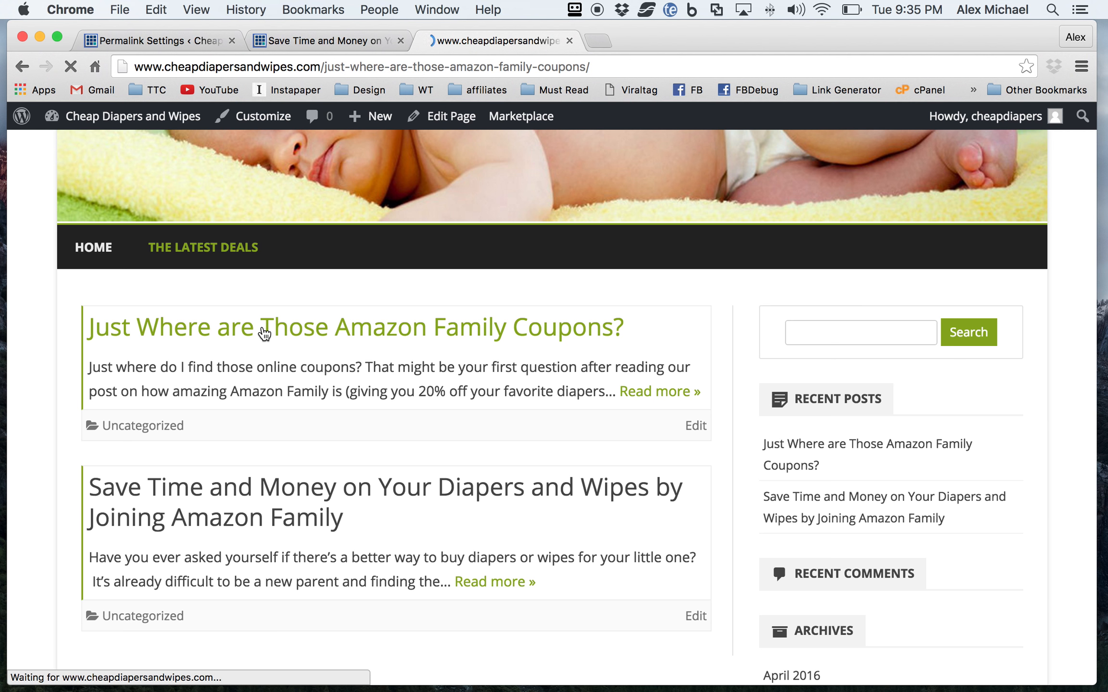
{"action": "scroll", "coordinate": [257, 354], "scroll_direction": "down", "scroll_amount": 8}
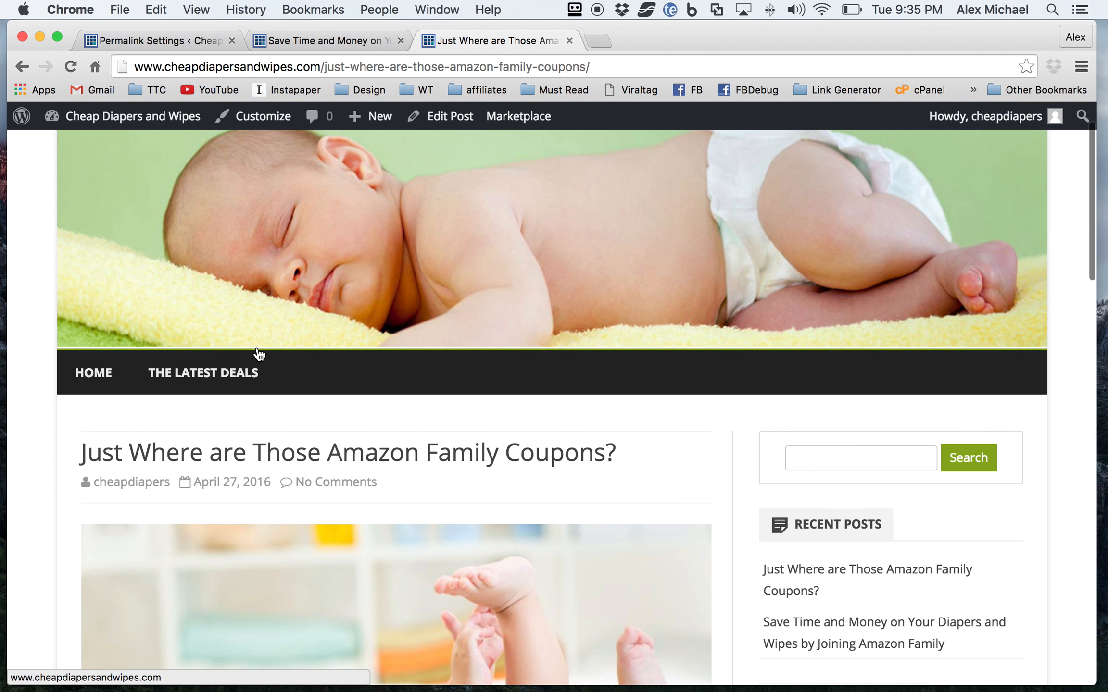
{"action": "scroll", "coordinate": [250, 357], "scroll_direction": "down", "scroll_amount": 10}
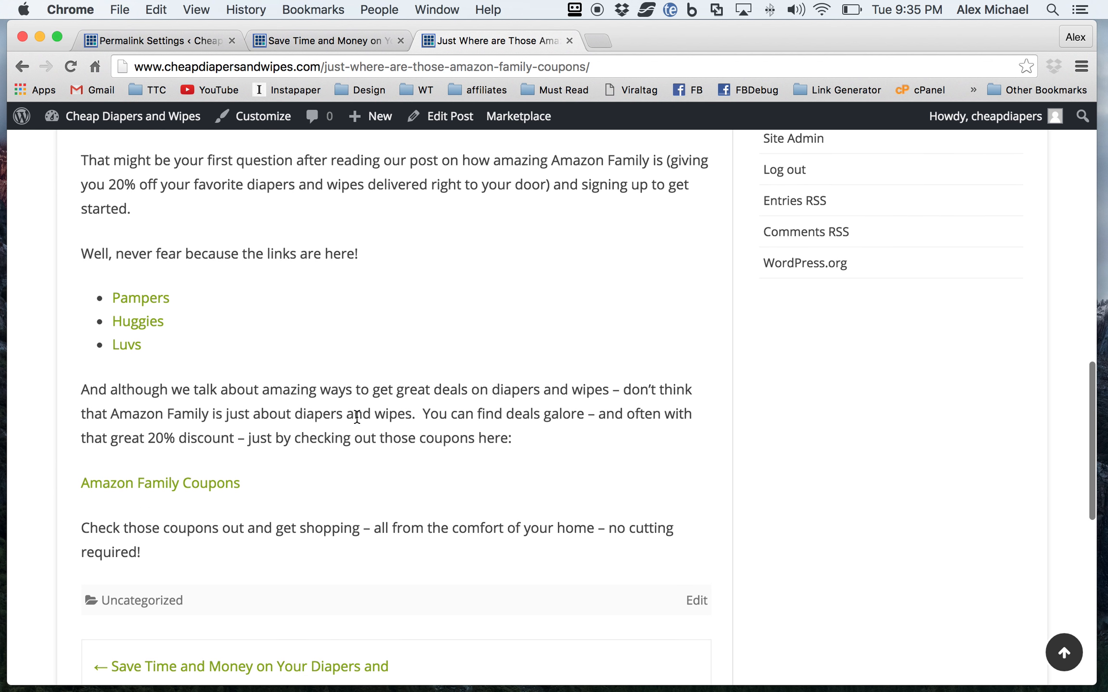
Return to the live home page and check its "find online coupons for those deals" link in a separate browser tab
{"action": "scroll", "coordinate": [358, 416], "scroll_direction": "up", "scroll_amount": 20}
{"action": "scroll", "coordinate": [341, 443], "scroll_direction": "up", "scroll_amount": 3}
{"action": "left_click", "coordinate": [99, 443]}
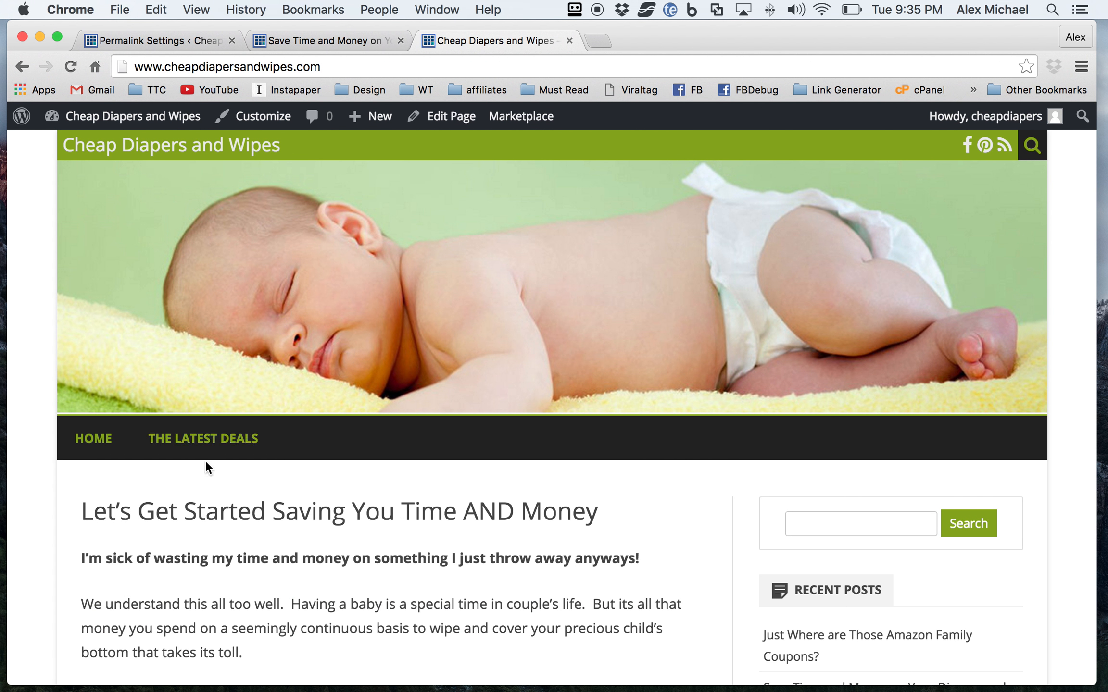
{"action": "scroll", "coordinate": [275, 519], "scroll_direction": "down", "scroll_amount": 10}
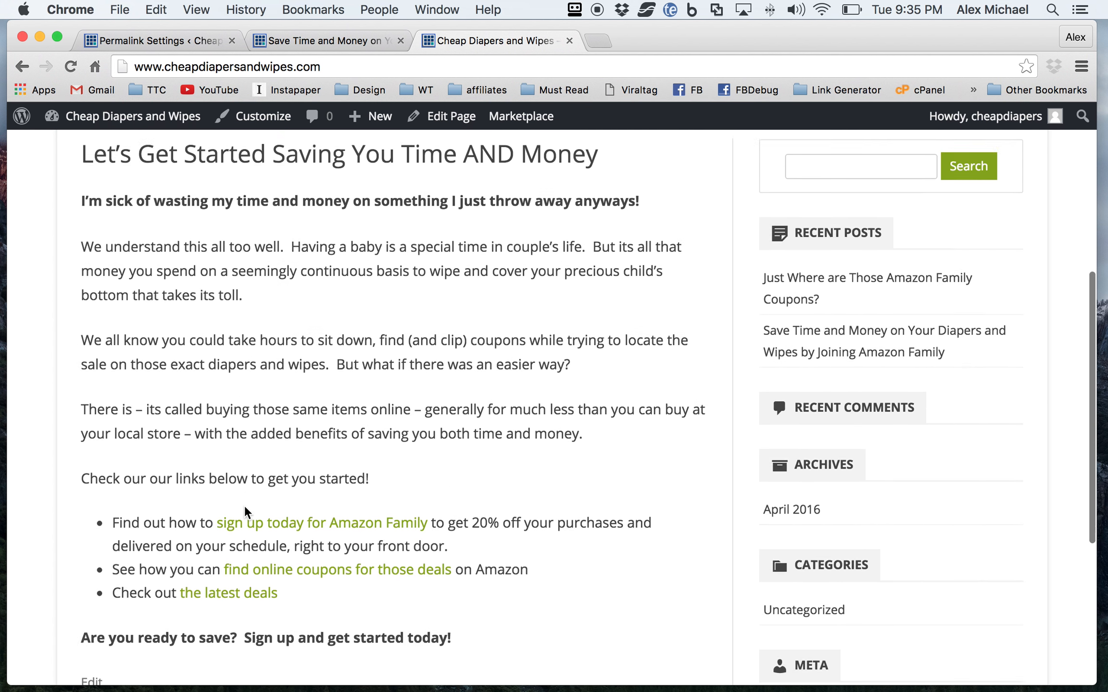
{"action": "scroll", "coordinate": [278, 450], "scroll_direction": "down", "scroll_amount": 1}
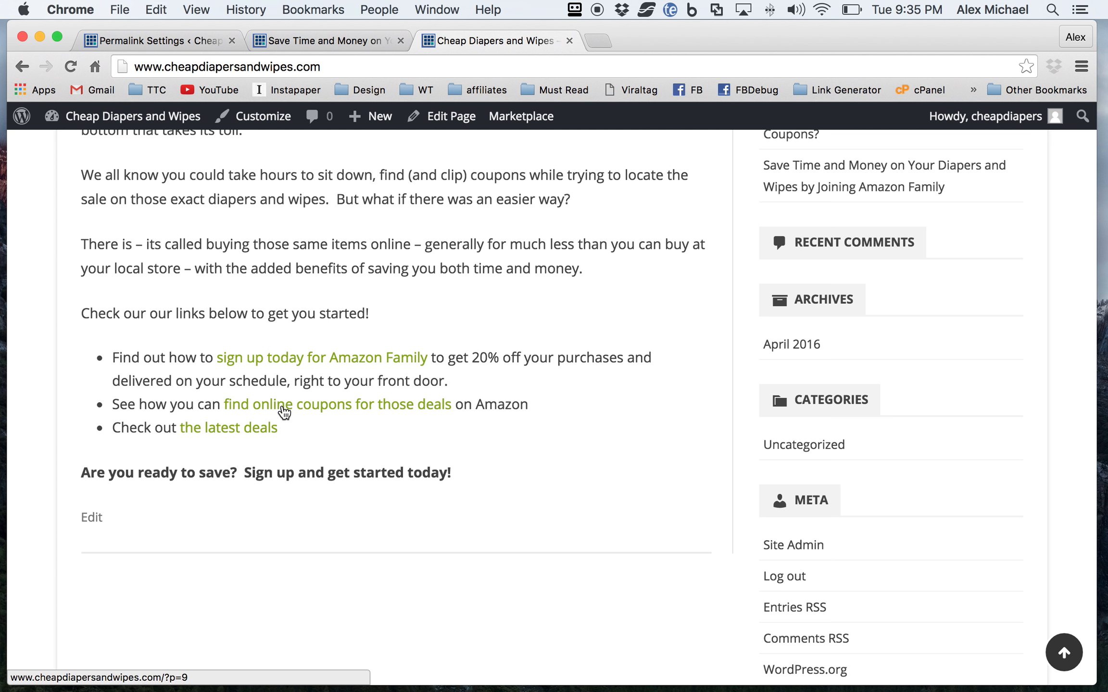
{"action": "left_click", "coordinate": [284, 408]}
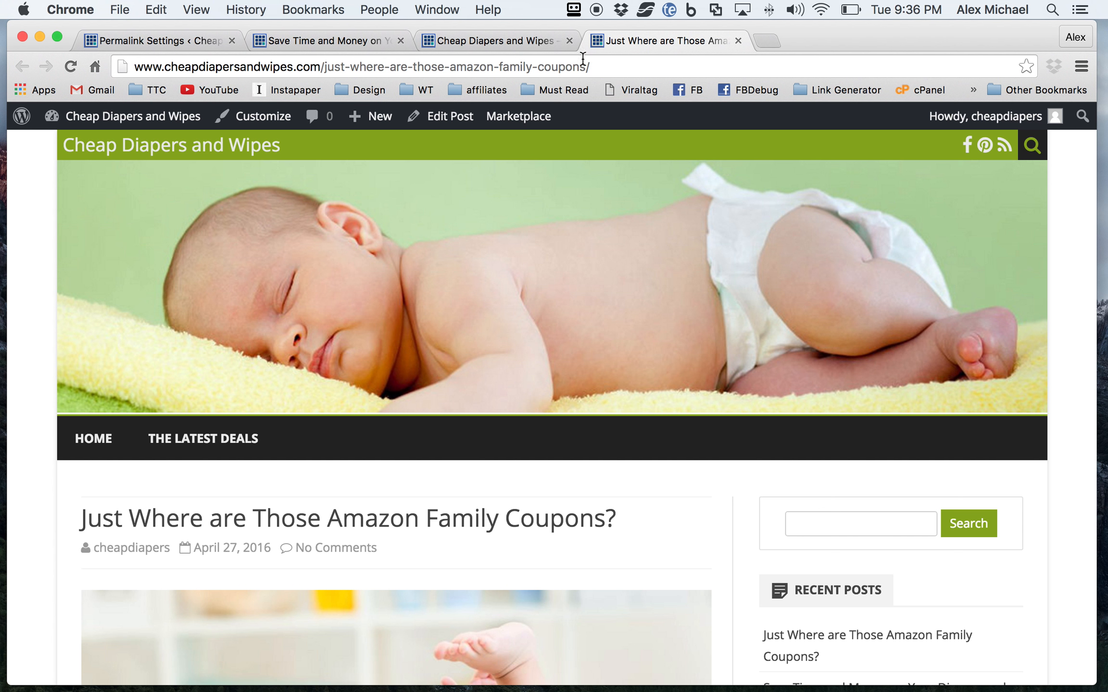
{"action": "mouse_move", "coordinate": [521, 124]}
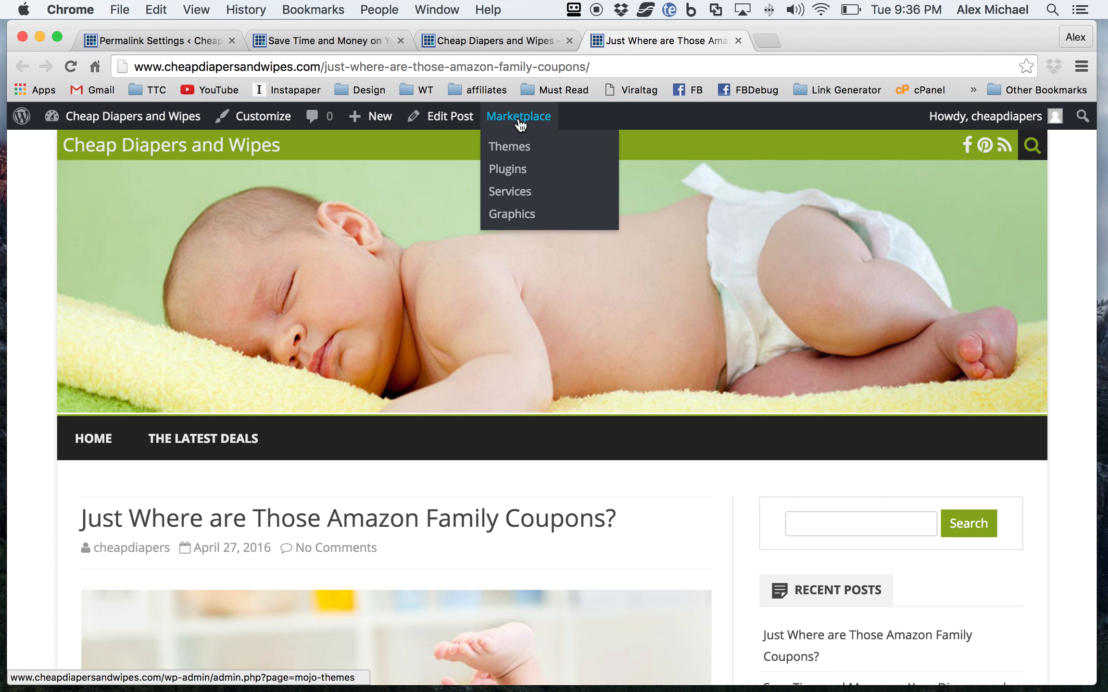